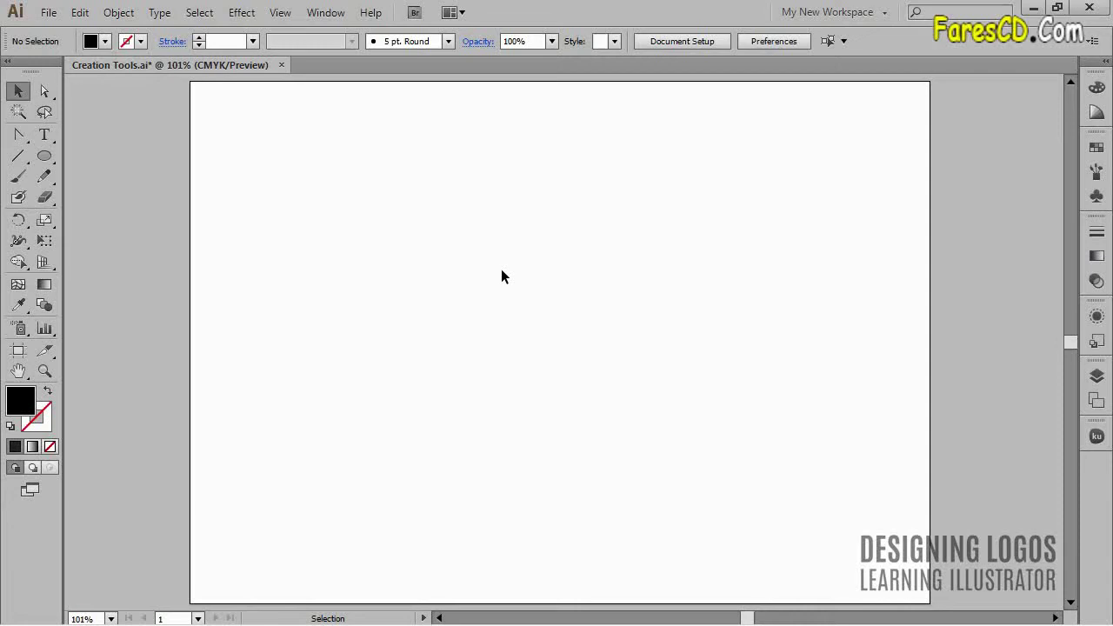
Display Pathfinder, dock it by itself in the collapsed panel strip, and close the leftover Transform and Align group
{"action": "left_click", "coordinate": [329, 13]}
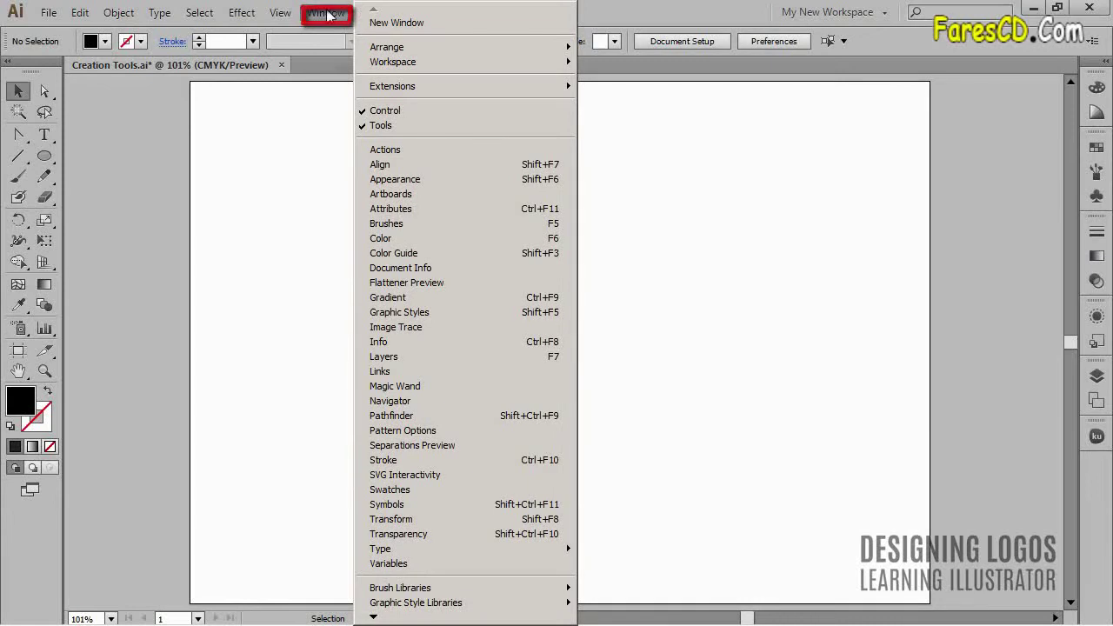
{"action": "left_click", "coordinate": [476, 423]}
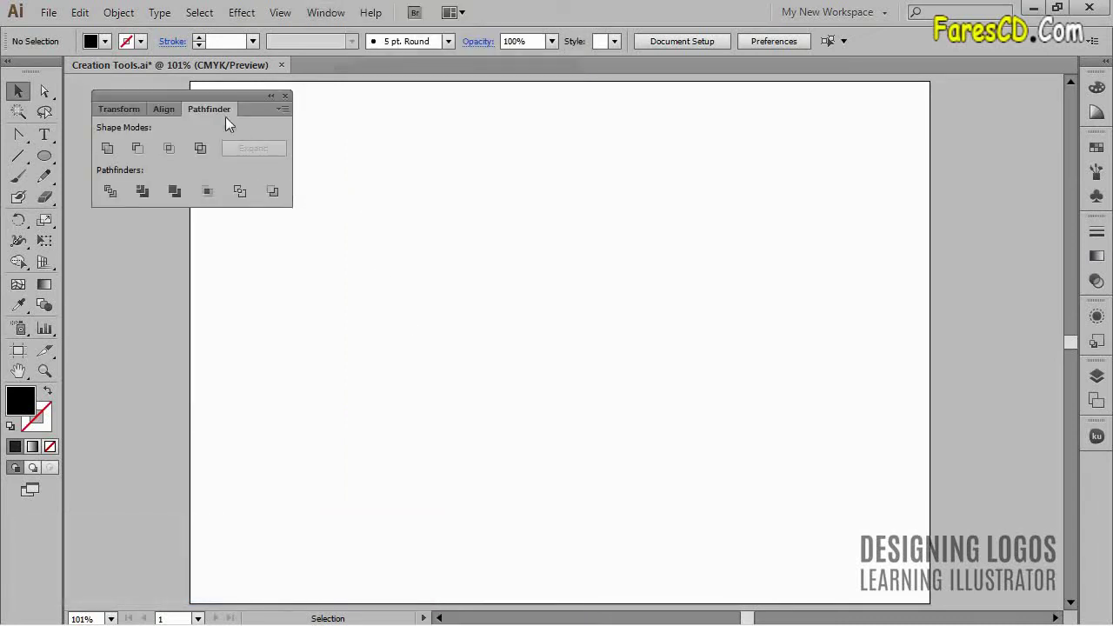
{"action": "left_click", "coordinate": [206, 107]}
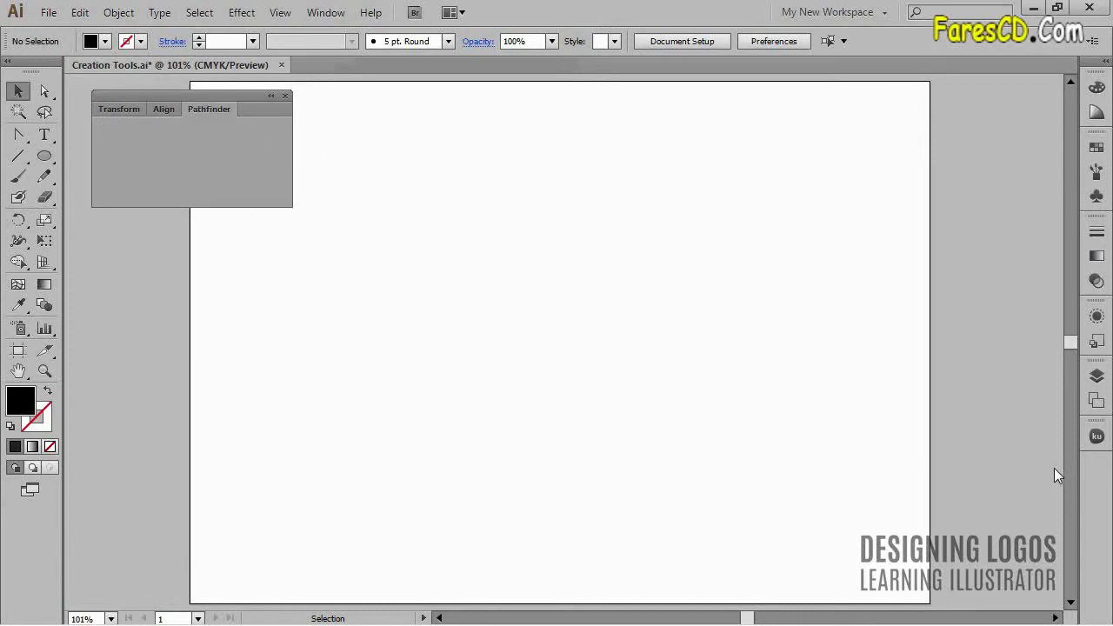
{"action": "left_click_drag", "start_coordinate": [1097, 469], "coordinate": [1097, 469]}
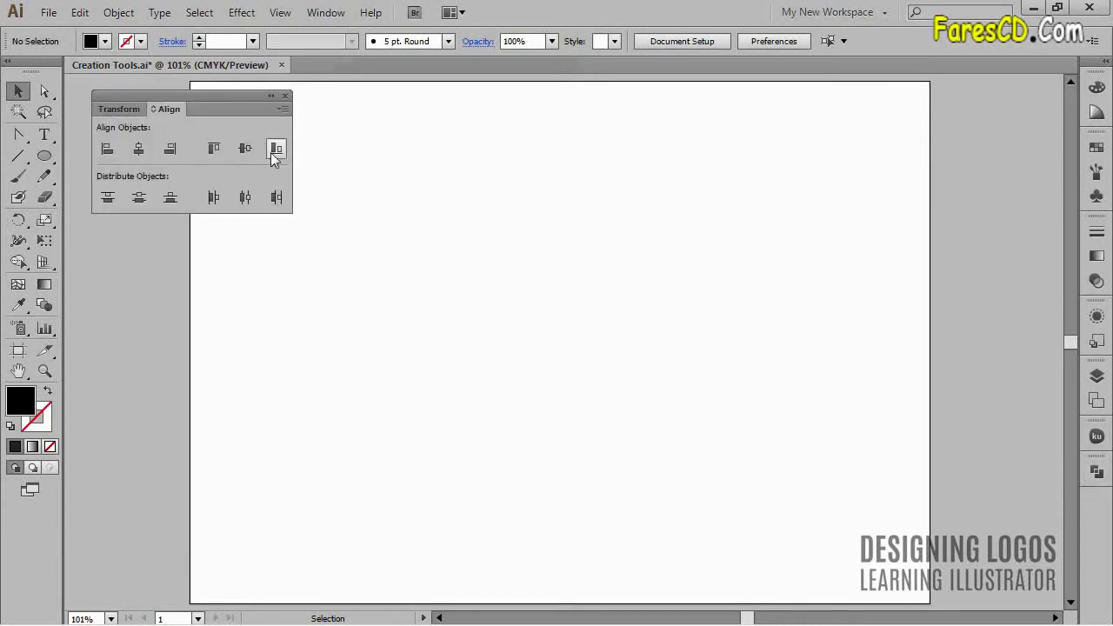
{"action": "left_click", "coordinate": [286, 97]}
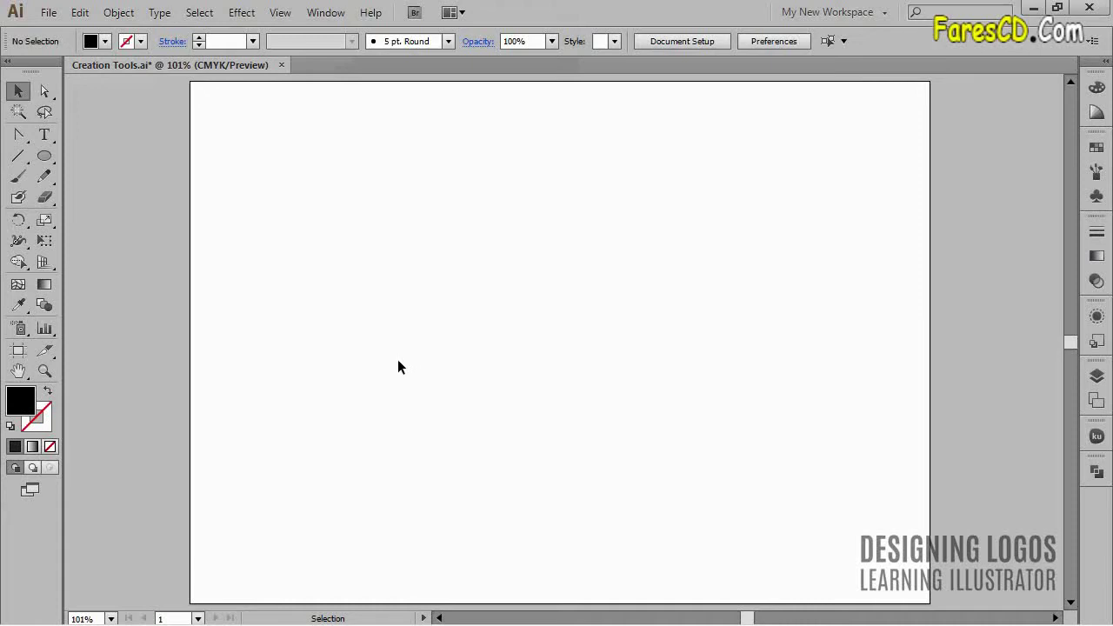
Draw a large upright rectangle on the upper-left part of the artboard and fill it with red
{"action": "key", "text": "m"}
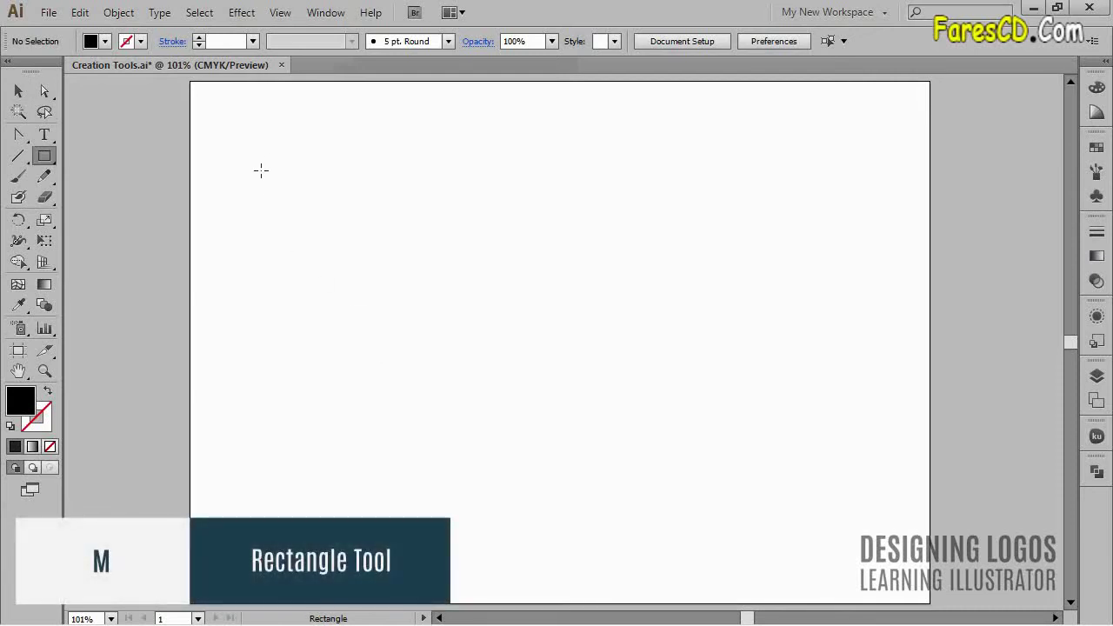
{"action": "left_click_drag", "start_coordinate": [270, 165], "coordinate": [487, 412]}
{"action": "left_click", "coordinate": [105, 41]}
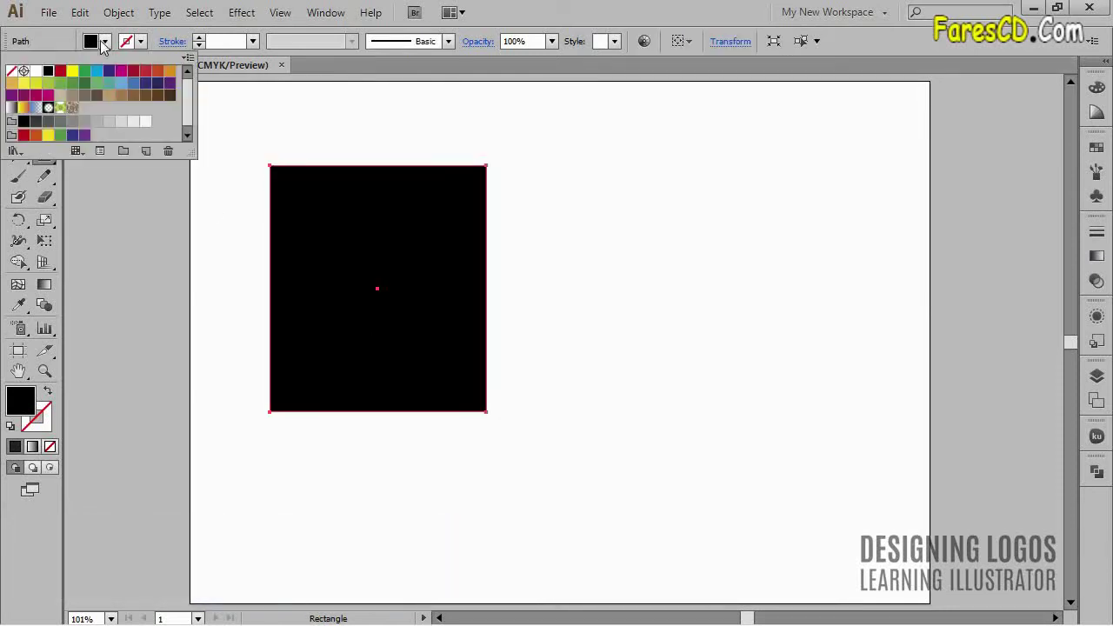
{"action": "left_click", "coordinate": [60, 71]}
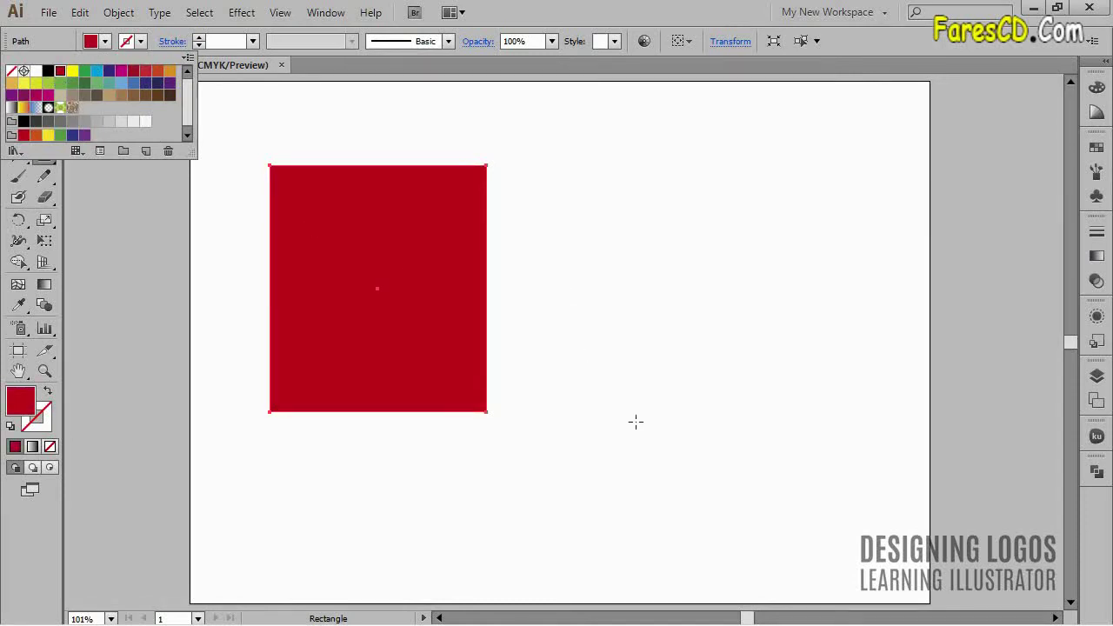
Draw a second rectangle overlapping the red one's lower-right corner, fill it with green, and deselect it
{"action": "left_click", "coordinate": [631, 485]}
{"action": "left_click_drag", "start_coordinate": [620, 511], "coordinate": [421, 318]}
{"action": "left_click", "coordinate": [103, 41]}
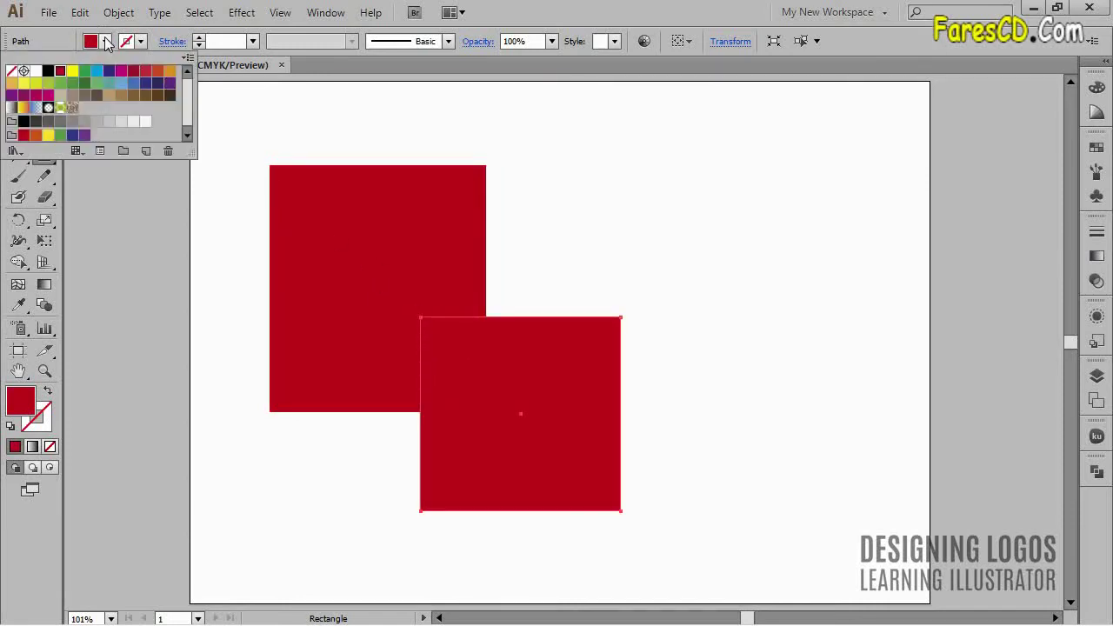
{"action": "left_click", "coordinate": [87, 75]}
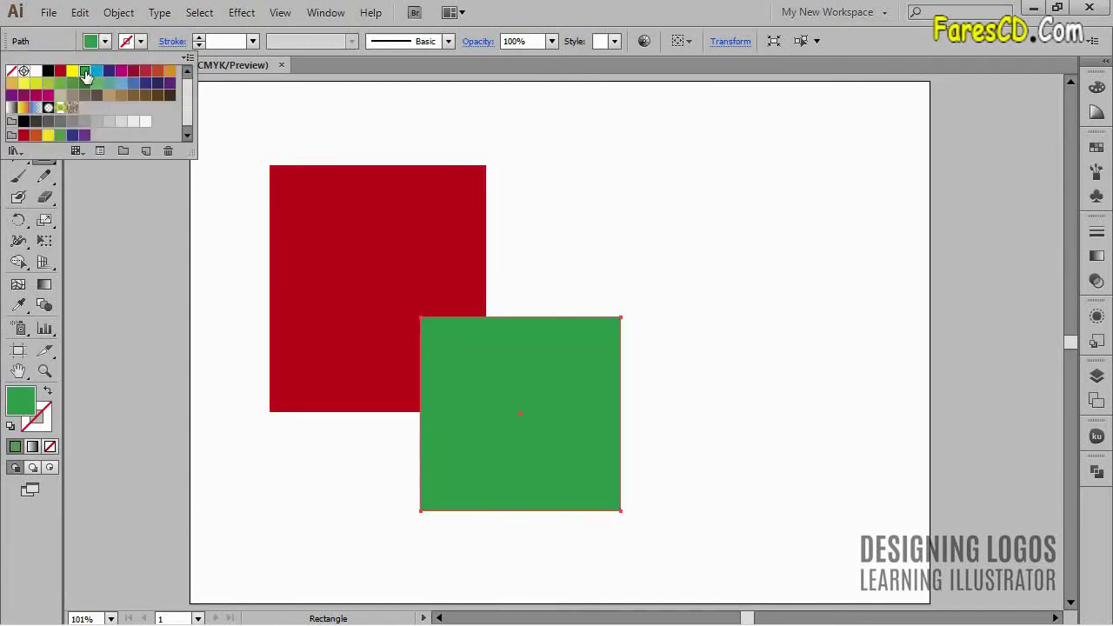
{"action": "left_click", "coordinate": [633, 241], "text": "ctrl"}
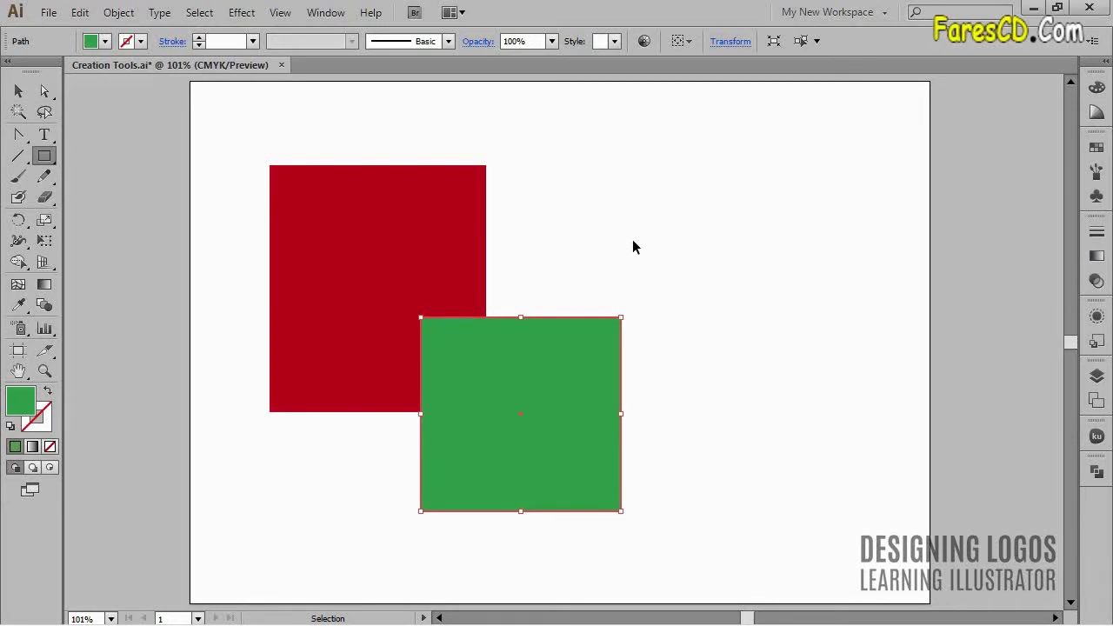
{"action": "left_click", "coordinate": [632, 239], "text": "ctrl"}
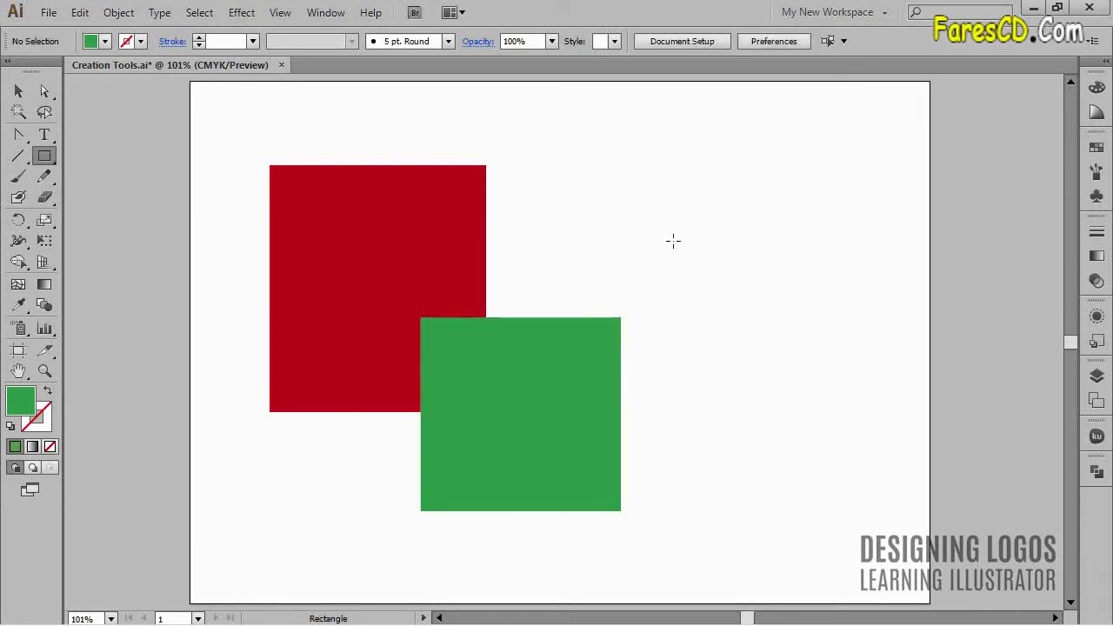
Unite the red and green rectangles with Pathfinder and move the merged shape around the artboard
{"action": "left_click_drag", "start_coordinate": [694, 420], "coordinate": [431, 253]}
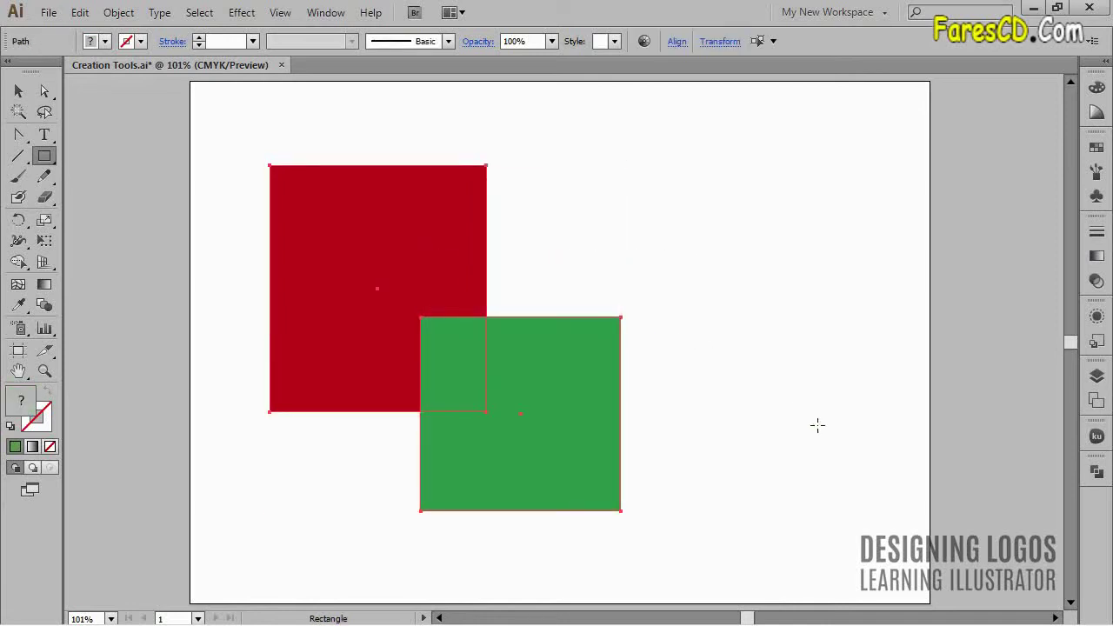
{"action": "left_click", "coordinate": [1096, 470]}
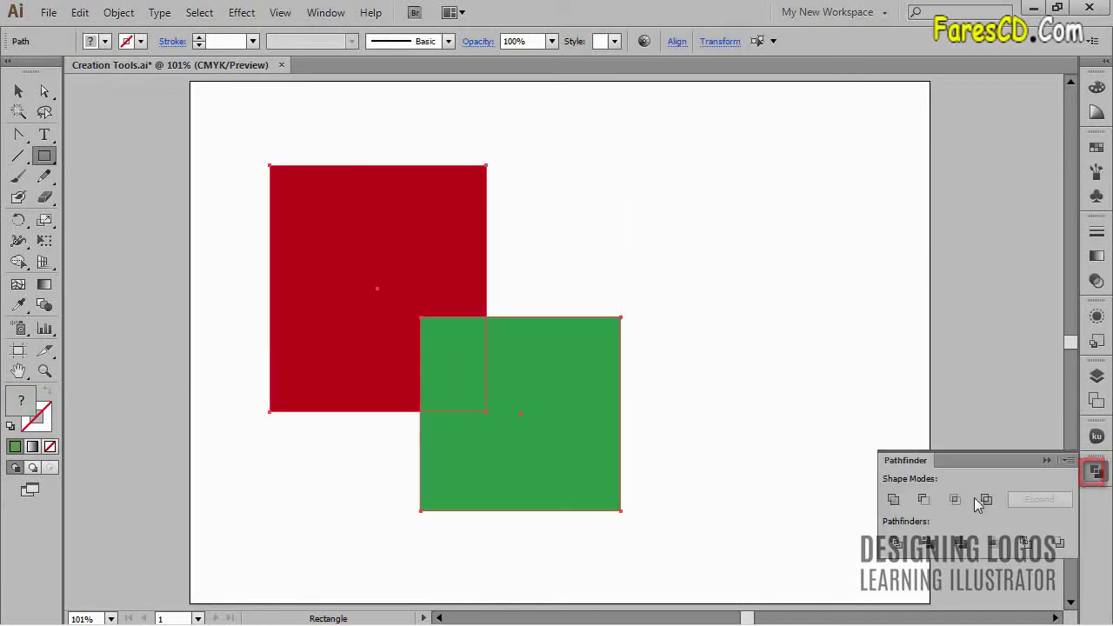
{"action": "left_click", "coordinate": [894, 501]}
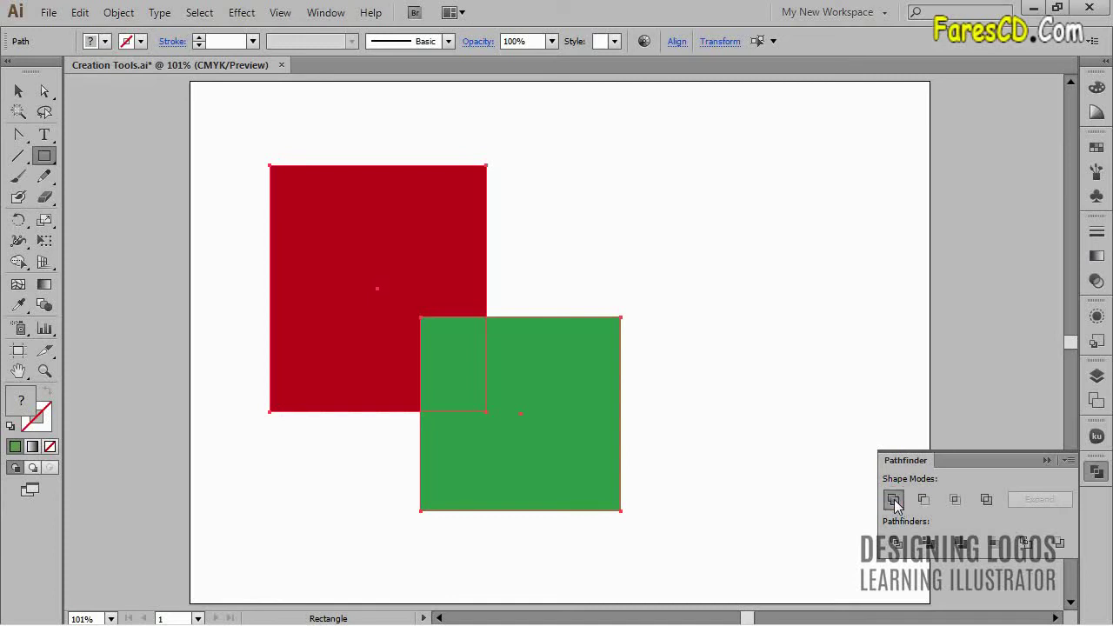
{"action": "left_click", "coordinate": [693, 230], "text": "ctrl"}
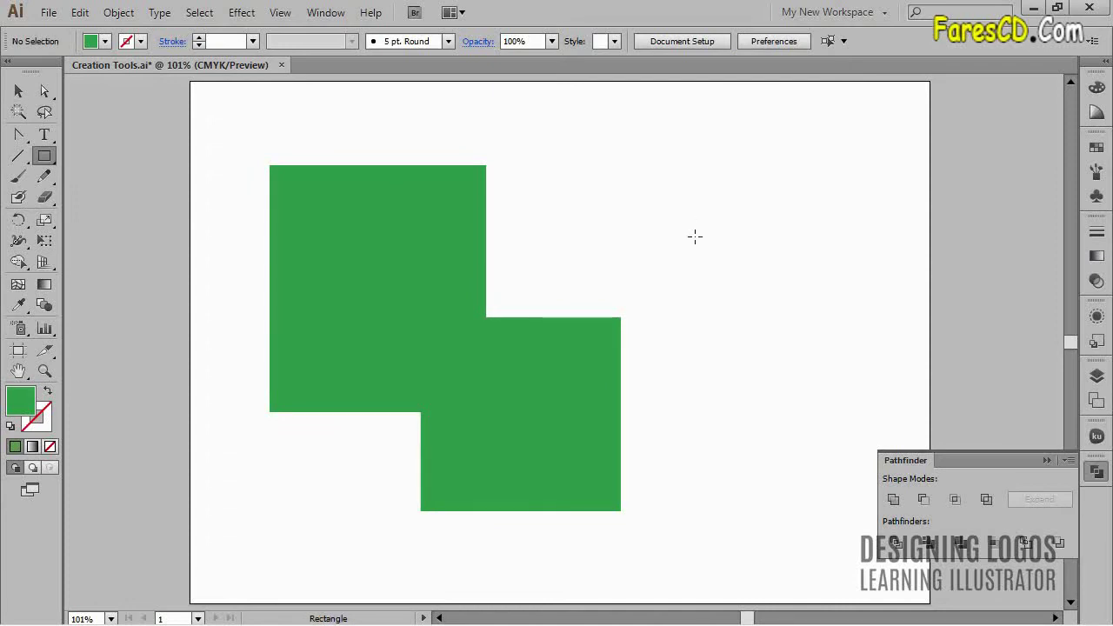
{"action": "mouse_move", "coordinate": [562, 378]}
{"action": "left_mouse_down"}
{"action": "mouse_move", "coordinate": [619, 332]}
{"action": "mouse_move", "coordinate": [565, 389]}
{"action": "mouse_move", "coordinate": [559, 377]}
{"action": "left_mouse_up"}
{"action": "left_click", "coordinate": [653, 328], "text": "ctrl"}
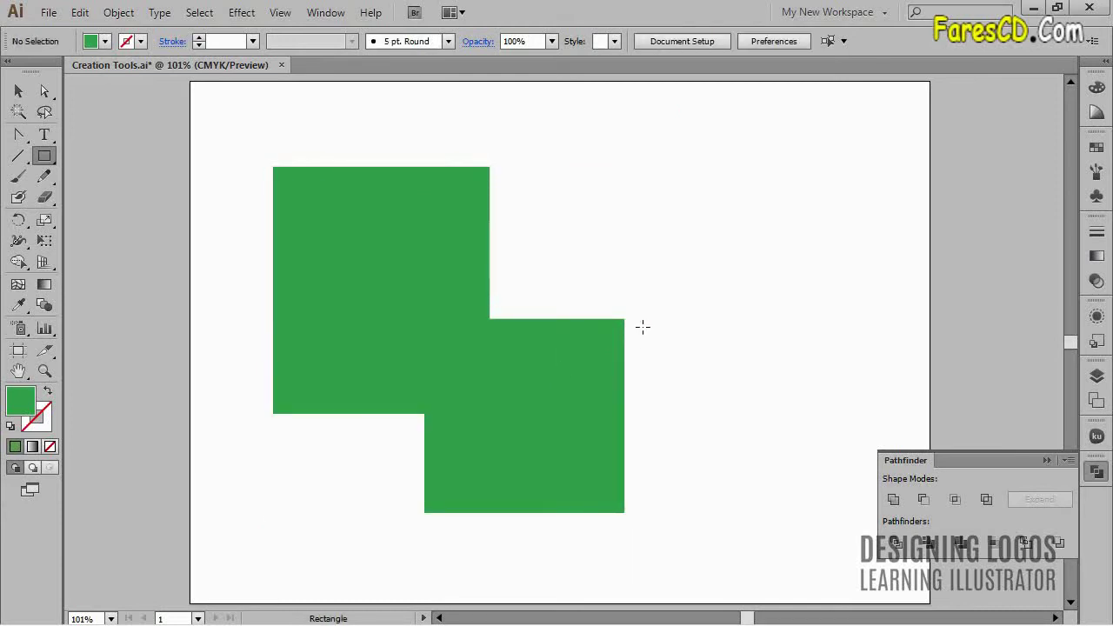
Undo the moves and the union to restore the separate red and green rectangles, and clear the selection
{"action": "key", "text": "ctrl+z"}
{"action": "key", "text": "ctrl+z"}
{"action": "key", "text": "ctrl+z"}
{"action": "key", "text": "ctrl+z"}
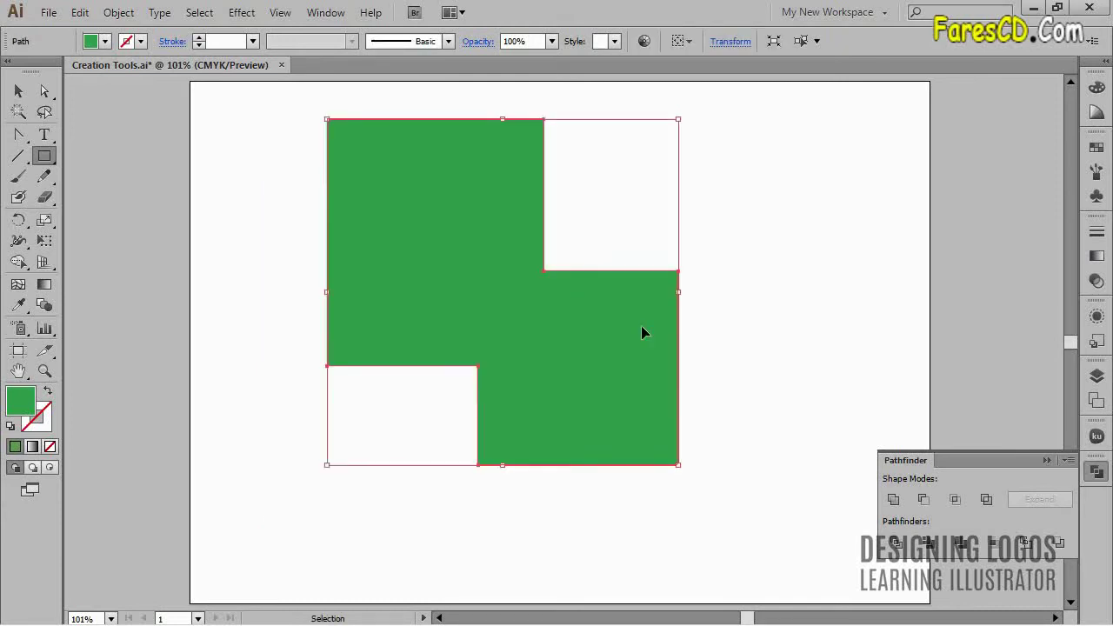
{"action": "left_click", "coordinate": [673, 310], "text": "ctrl"}
Draw a green circle with the Ellipse tool and position it overlapping the green rectangle's upper-right corner
{"action": "key", "text": "l"}
{"action": "mouse_move", "coordinate": [547, 224]}
{"action": "left_mouse_down"}
{"action": "mouse_move", "coordinate": [745, 392]}
{"action": "mouse_move", "coordinate": [753, 428]}
{"action": "left_mouse_up"}
{"action": "left_click_drag", "start_coordinate": [691, 344], "coordinate": [674, 315]}
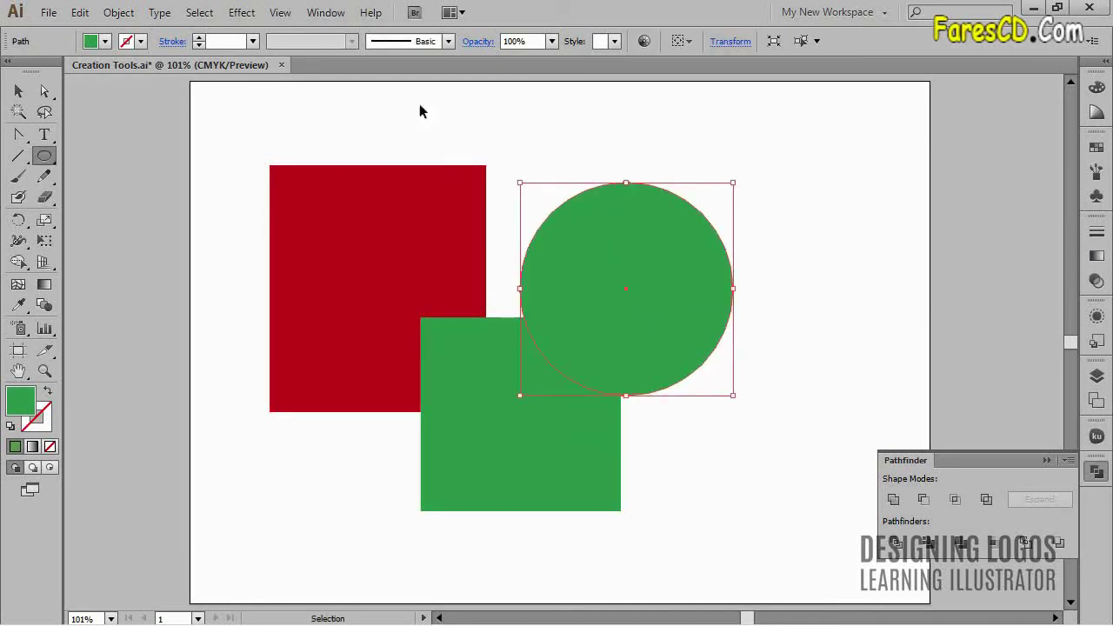
Unite both rectangles and the circle into one path with Pathfinder and move the merged shape
{"action": "left_click_drag", "start_coordinate": [313, 128], "coordinate": [696, 393]}
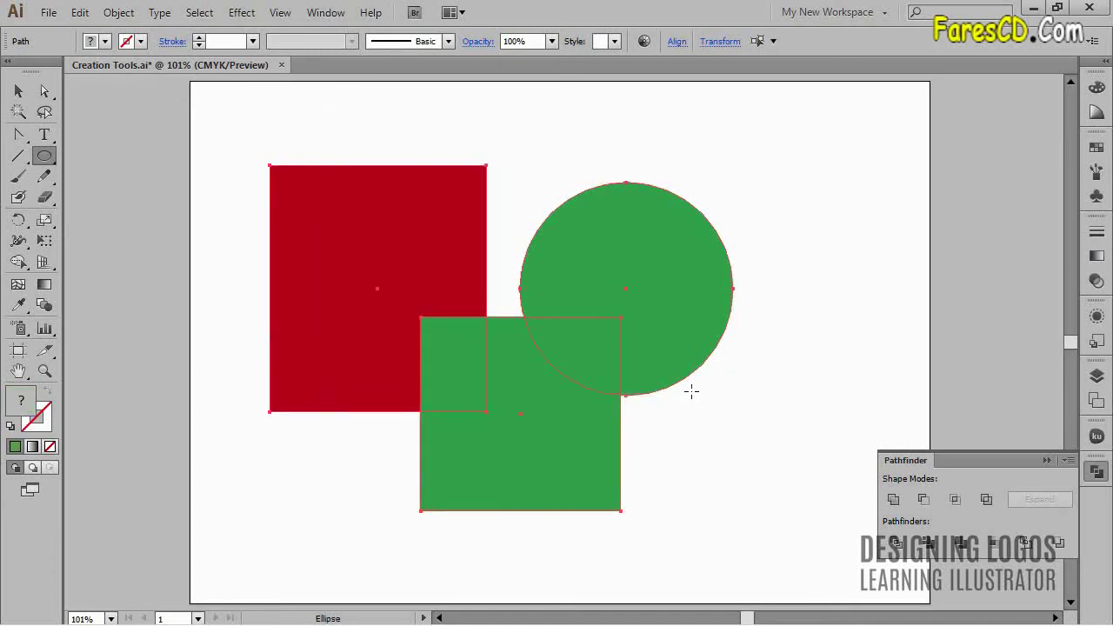
{"action": "left_click", "coordinate": [895, 501]}
{"action": "left_click", "coordinate": [759, 450]}
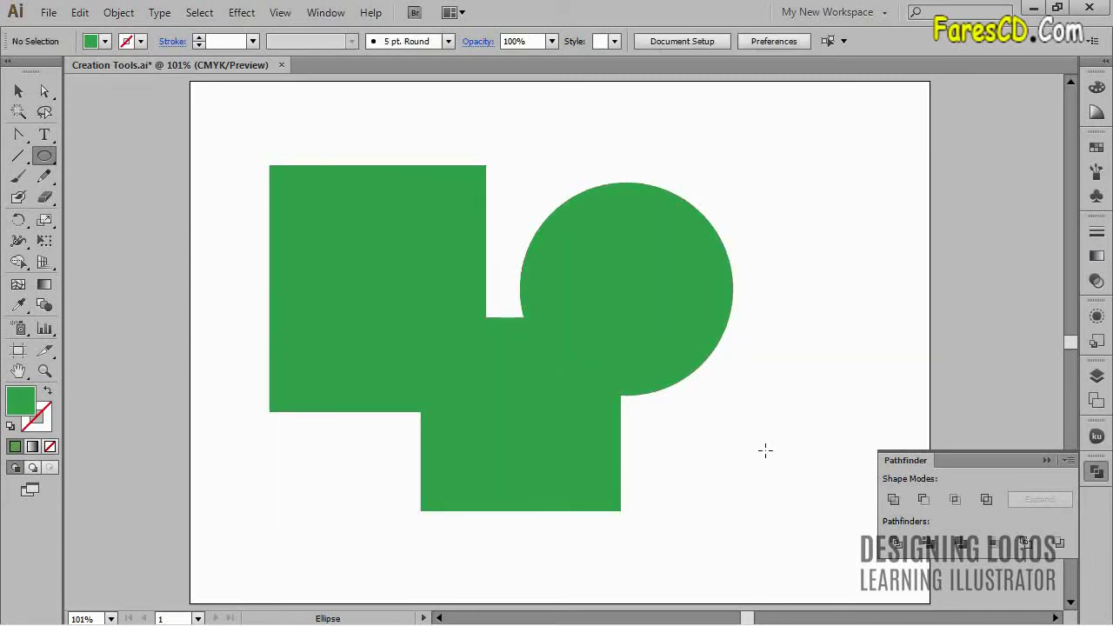
{"action": "mouse_move", "coordinate": [655, 348]}
{"action": "left_mouse_down"}
{"action": "mouse_move", "coordinate": [681, 325]}
{"action": "mouse_move", "coordinate": [673, 345]}
{"action": "left_mouse_up"}
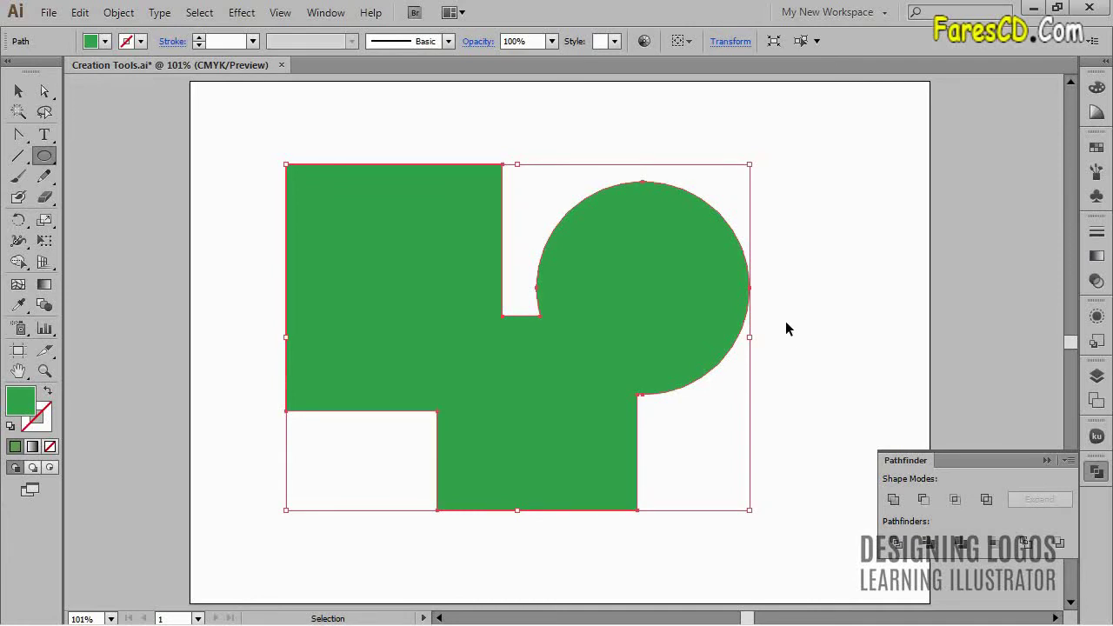
{"action": "key", "text": "ctrl"}
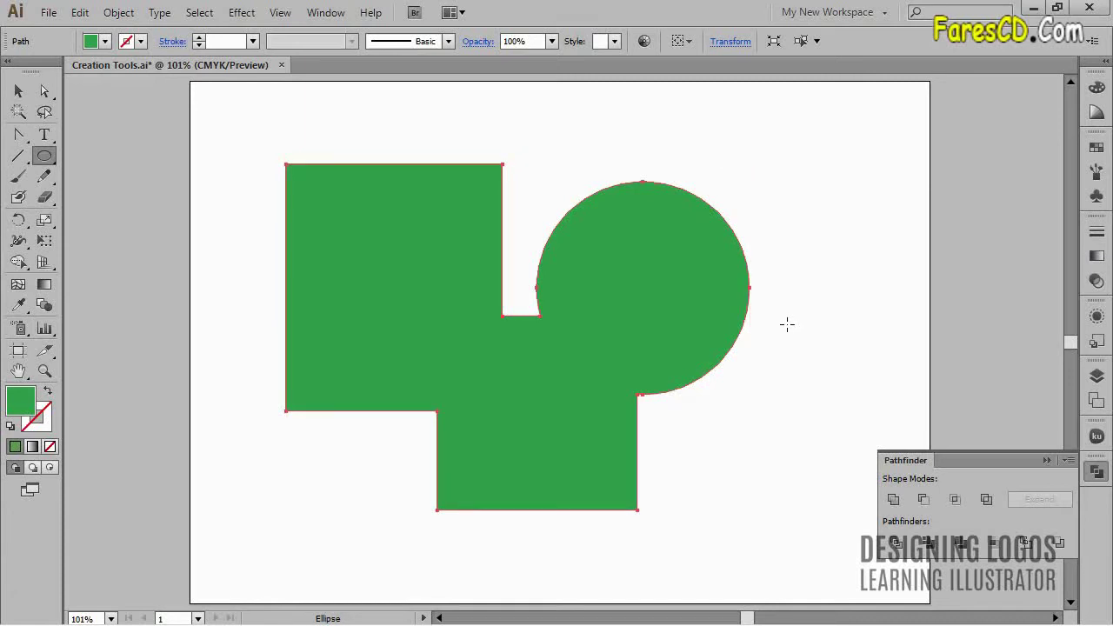
Undo the moves and the union of the three shapes and leave nothing selected
{"action": "key", "text": "ctrl+z"}
{"action": "key", "text": "ctrl+z"}
{"action": "key", "text": "ctrl+z"}
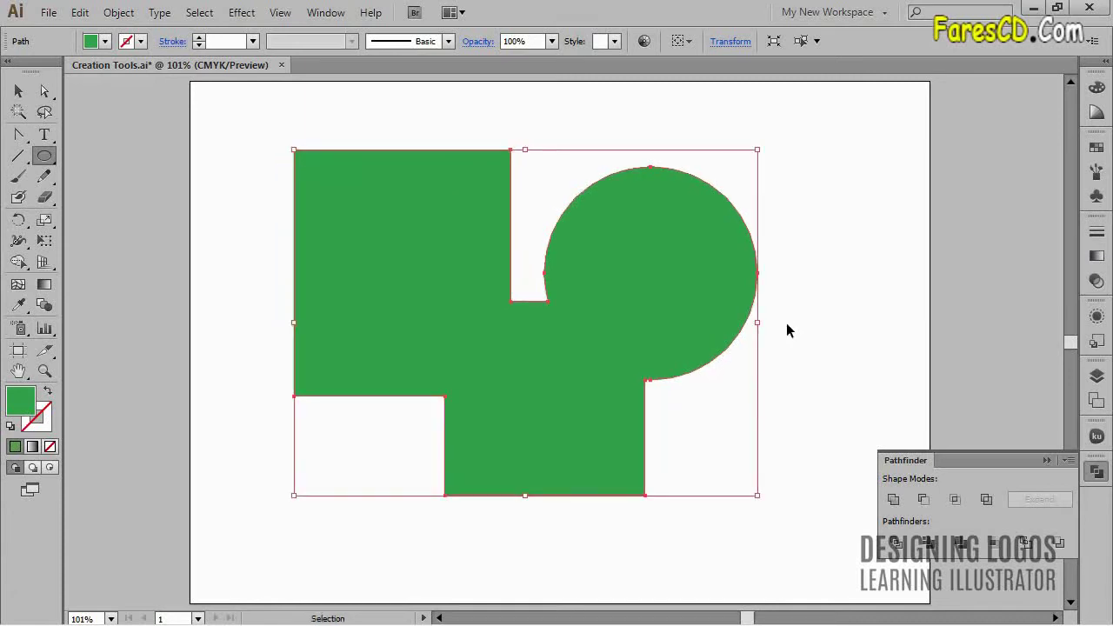
{"action": "left_click", "coordinate": [796, 317]}
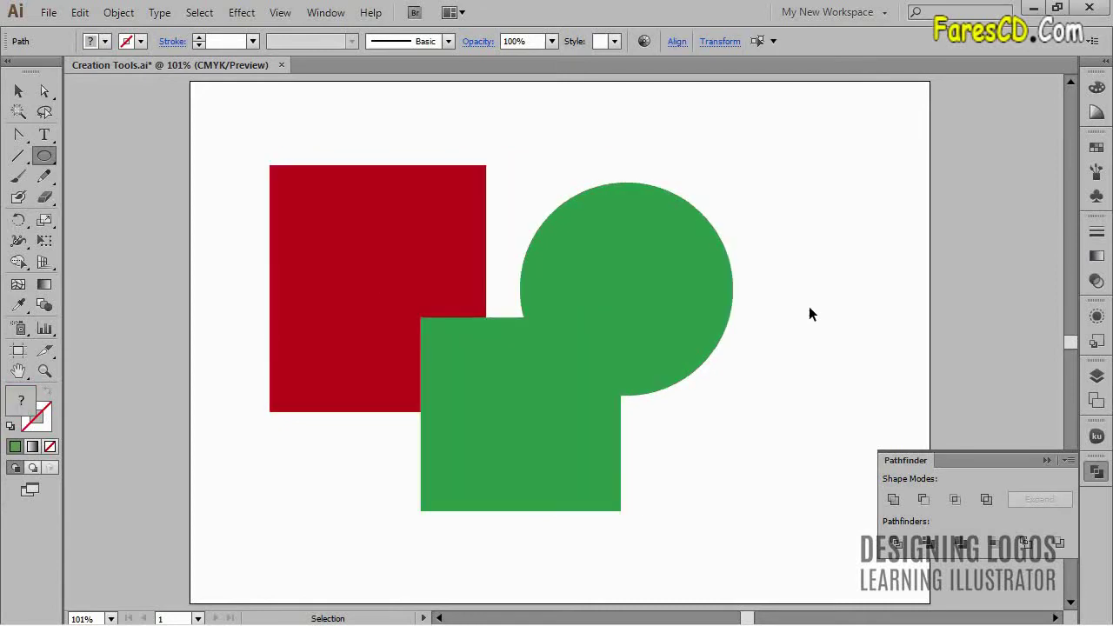
{"action": "left_click", "coordinate": [707, 302]}
{"action": "left_click", "coordinate": [805, 335]}
Select the rectangles and the circle, combine them into an editable compound shape with Unite, and deselect it
{"action": "left_click_drag", "start_coordinate": [687, 467], "coordinate": [410, 127]}
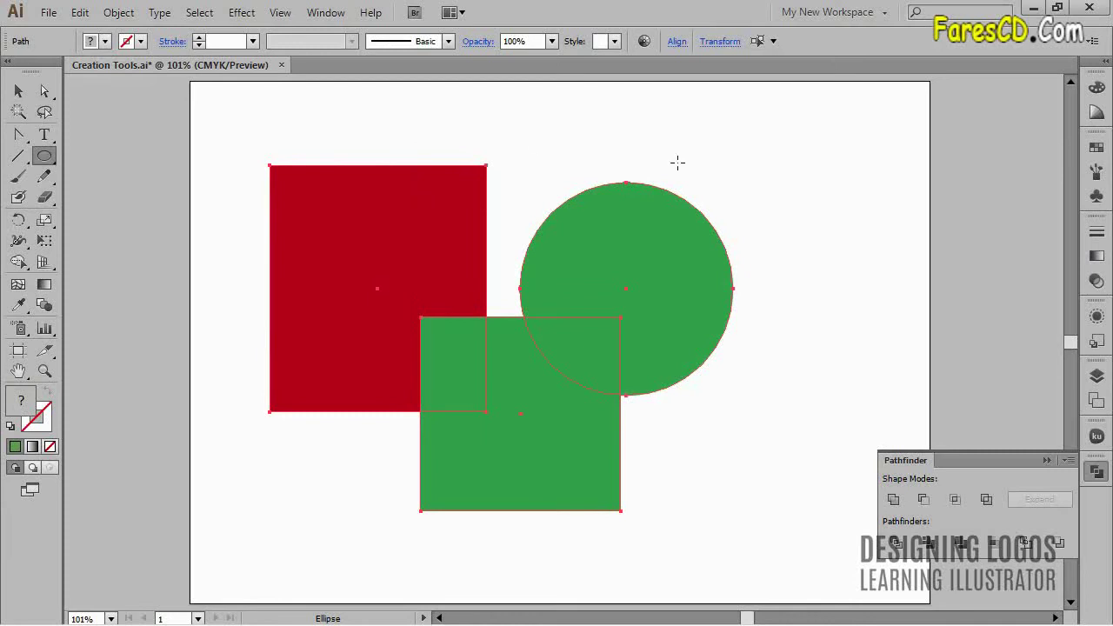
{"action": "left_click", "coordinate": [893, 500]}
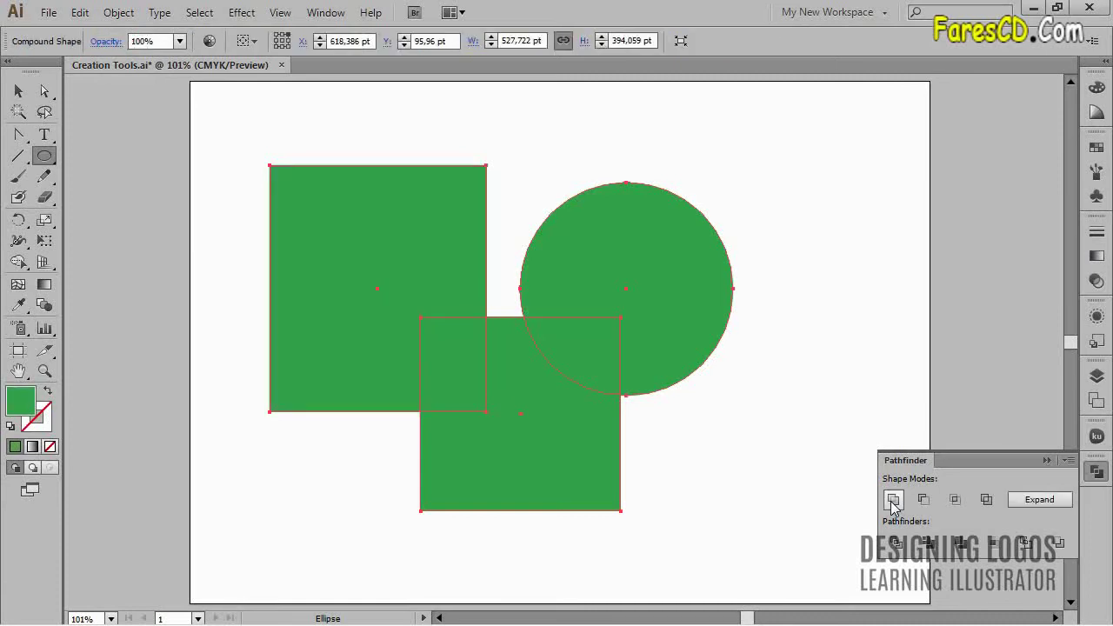
{"action": "left_click", "coordinate": [680, 452], "text": "ctrl"}
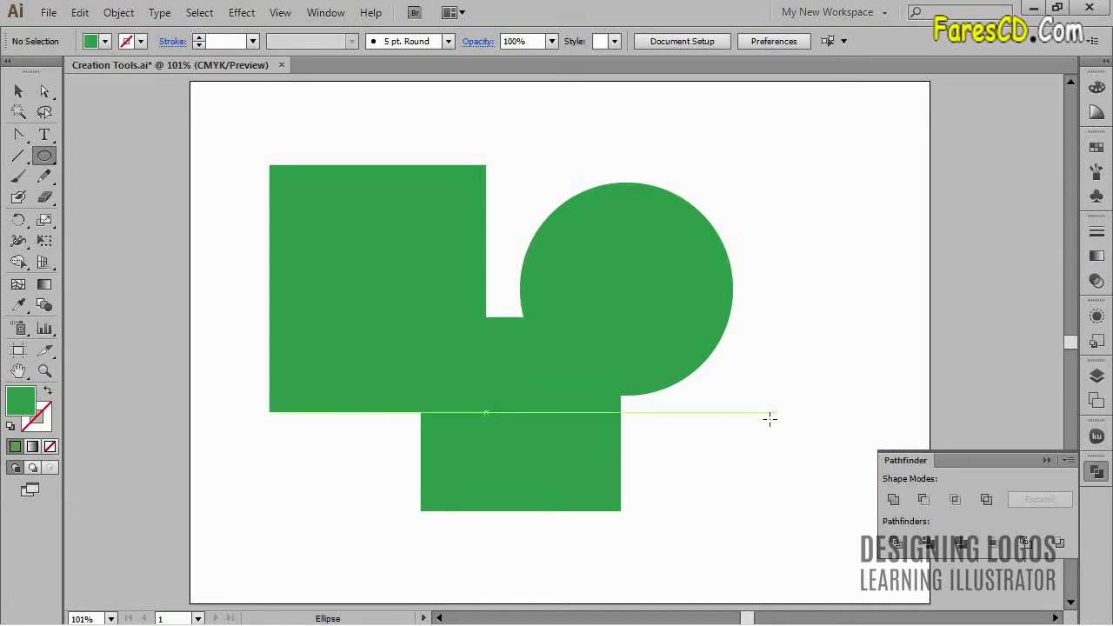
Move only the lower rectangle inside the compound shape slightly left and down with Direct Selection
{"action": "key", "text": "a"}
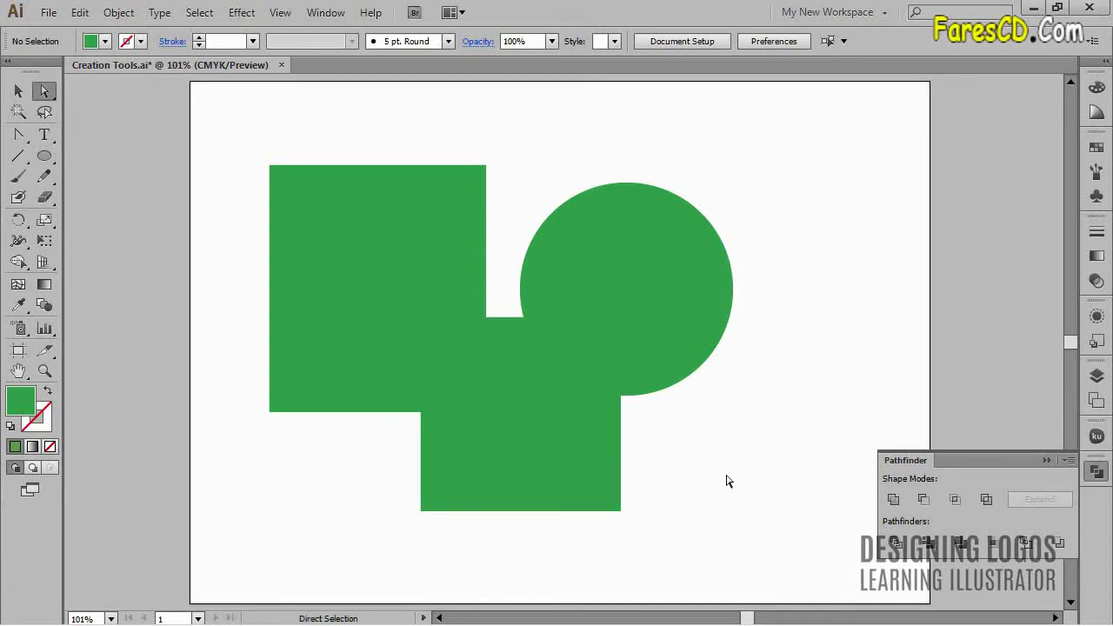
{"action": "left_click", "coordinate": [539, 406]}
{"action": "left_click_drag", "start_coordinate": [485, 385], "coordinate": [522, 397]}
Give the compound shape a cyan-blue fill and a magenta stroke
{"action": "left_click", "coordinate": [110, 41]}
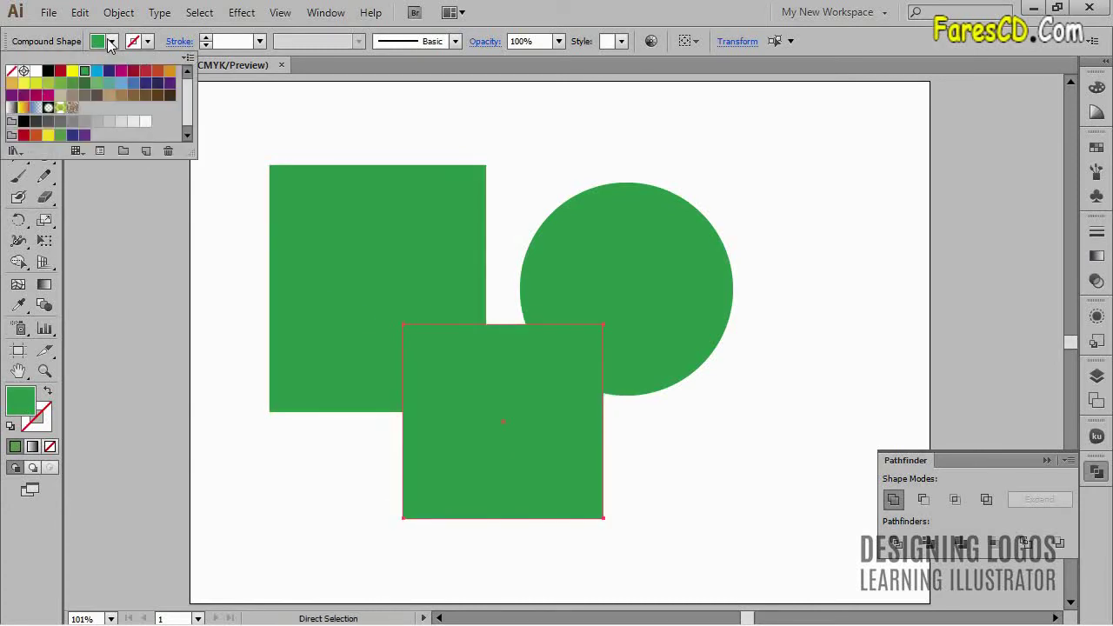
{"action": "left_click", "coordinate": [96, 71]}
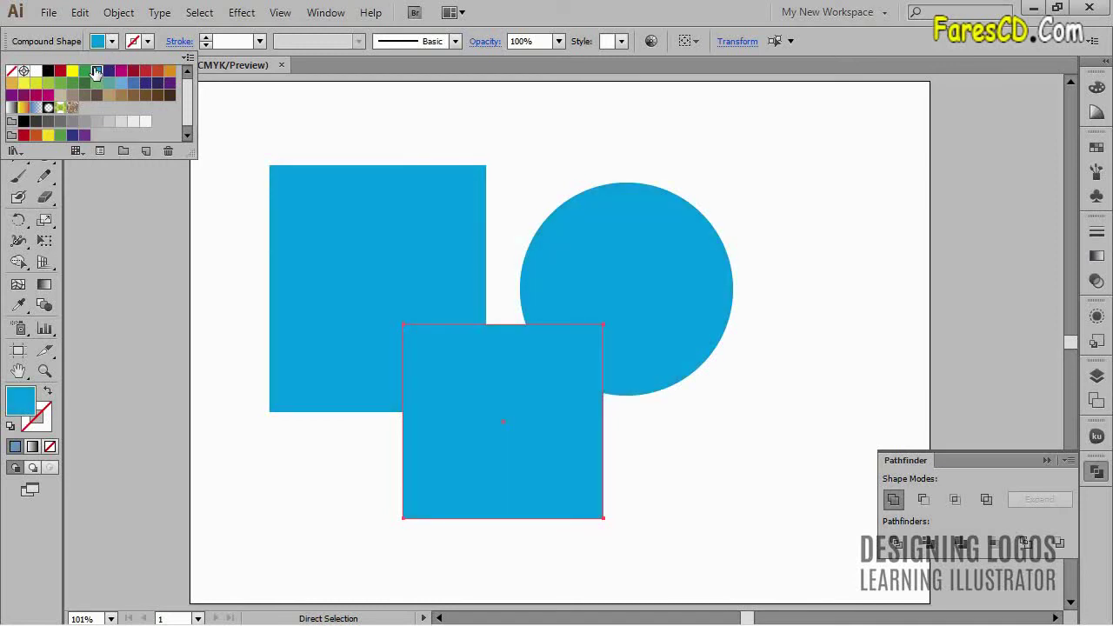
{"action": "left_click", "coordinate": [147, 41]}
{"action": "left_click", "coordinate": [121, 71]}
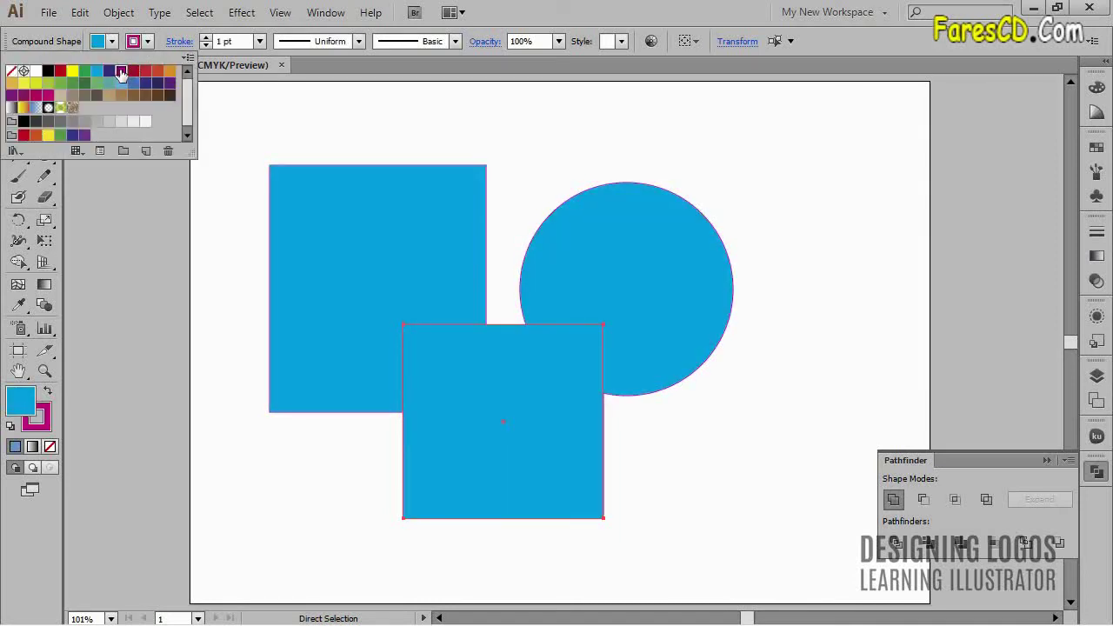
Increase the compound shape's stroke weight to 7 pt and deselect it
{"action": "left_click", "coordinate": [206, 38]}
{"action": "left_click", "coordinate": [206, 38]}
{"action": "left_click", "coordinate": [206, 39]}
{"action": "left_click", "coordinate": [206, 38]}
{"action": "left_click", "coordinate": [206, 38]}
{"action": "left_click", "coordinate": [206, 38]}
{"action": "key", "text": "ctrl"}
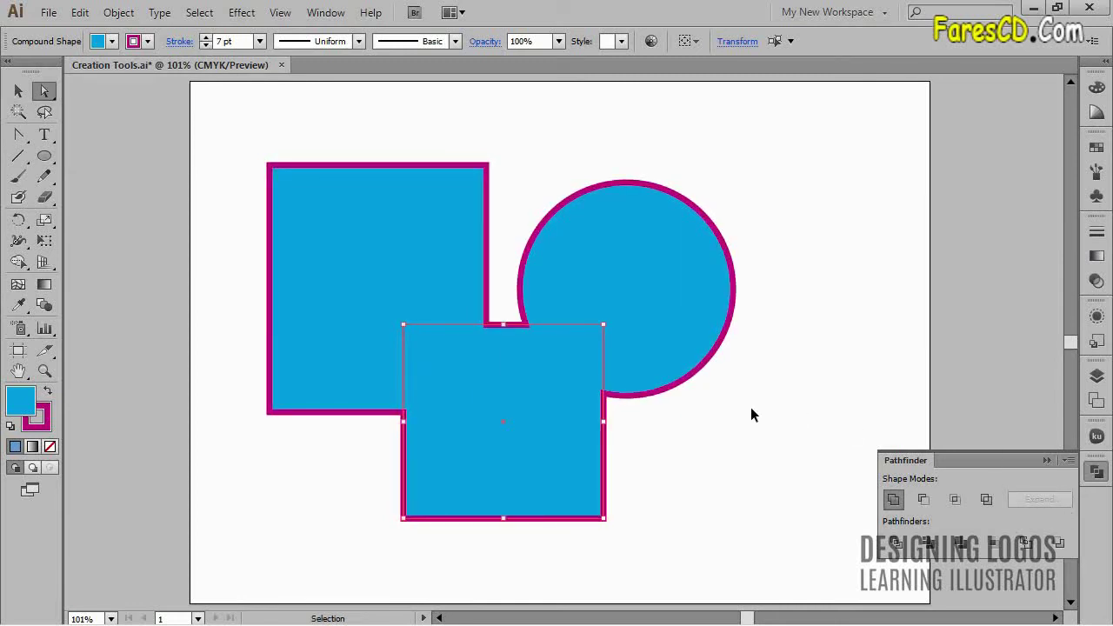
{"action": "left_click", "coordinate": [753, 410], "text": "ctrl"}
Shift the lower rectangle further left within the outlined compound shape and deselect it
{"action": "mouse_move", "coordinate": [531, 423]}
{"action": "left_mouse_down"}
{"action": "mouse_move", "coordinate": [497, 427]}
{"action": "mouse_move", "coordinate": [525, 449]}
{"action": "mouse_move", "coordinate": [563, 401]}
{"action": "mouse_move", "coordinate": [525, 430]}
{"action": "left_mouse_up"}
{"action": "left_click", "coordinate": [698, 434]}
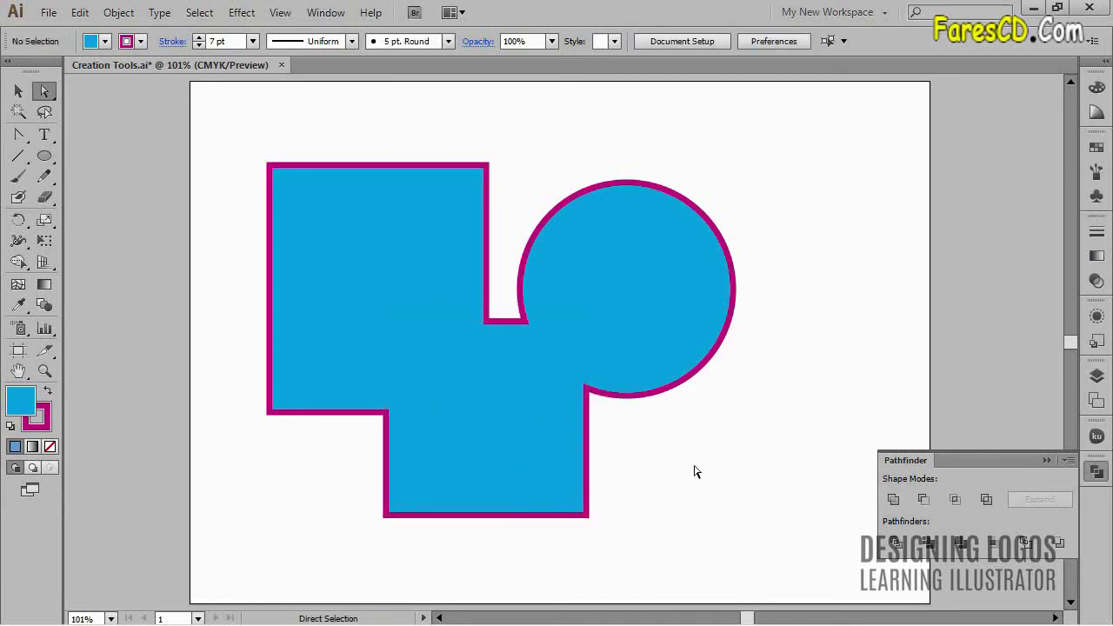
Expand the outlined compound shape into a single permanent path and deselect it
{"action": "left_click_drag", "start_coordinate": [200, 102], "coordinate": [783, 572]}
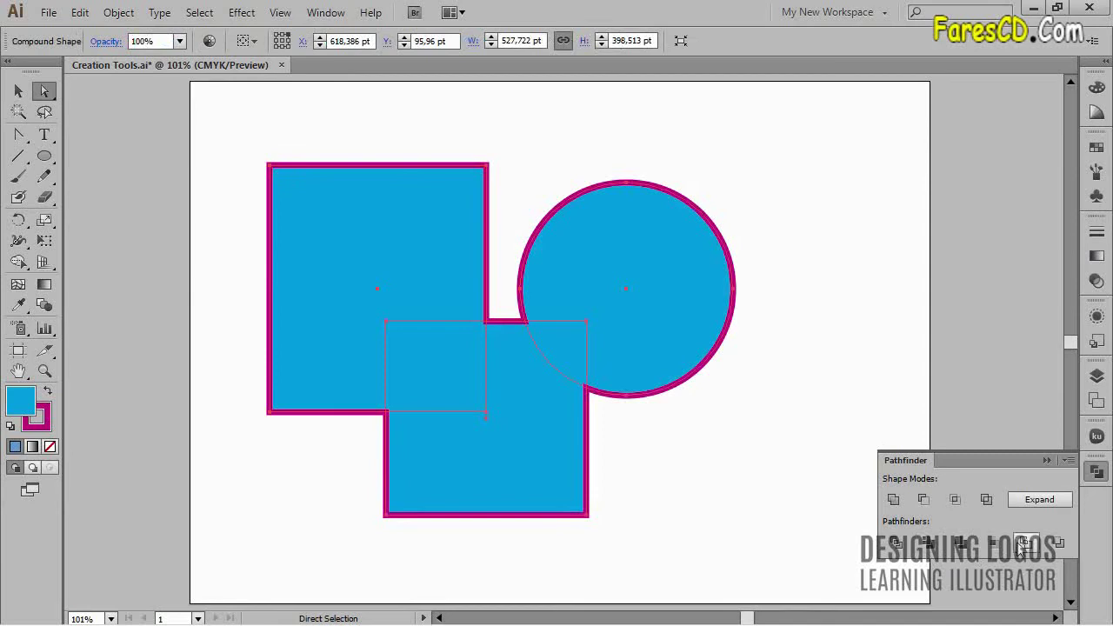
{"action": "left_click", "coordinate": [1039, 503]}
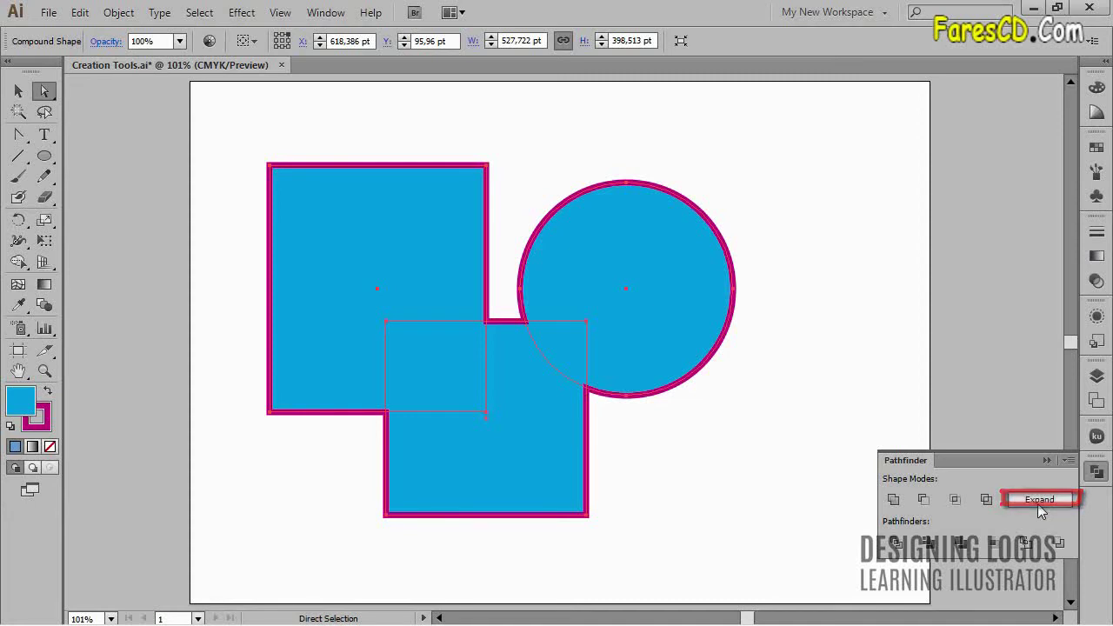
{"action": "left_click", "coordinate": [692, 483]}
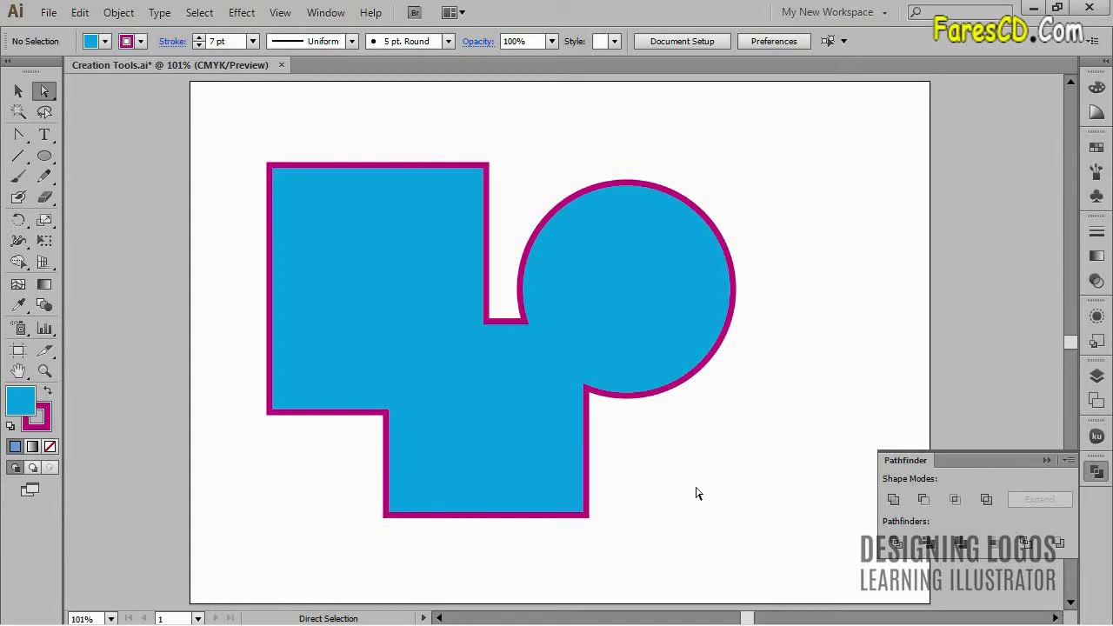
Delete all artwork and draw a large circle in the left half of the artboard
{"action": "key", "text": "ctrl+a"}
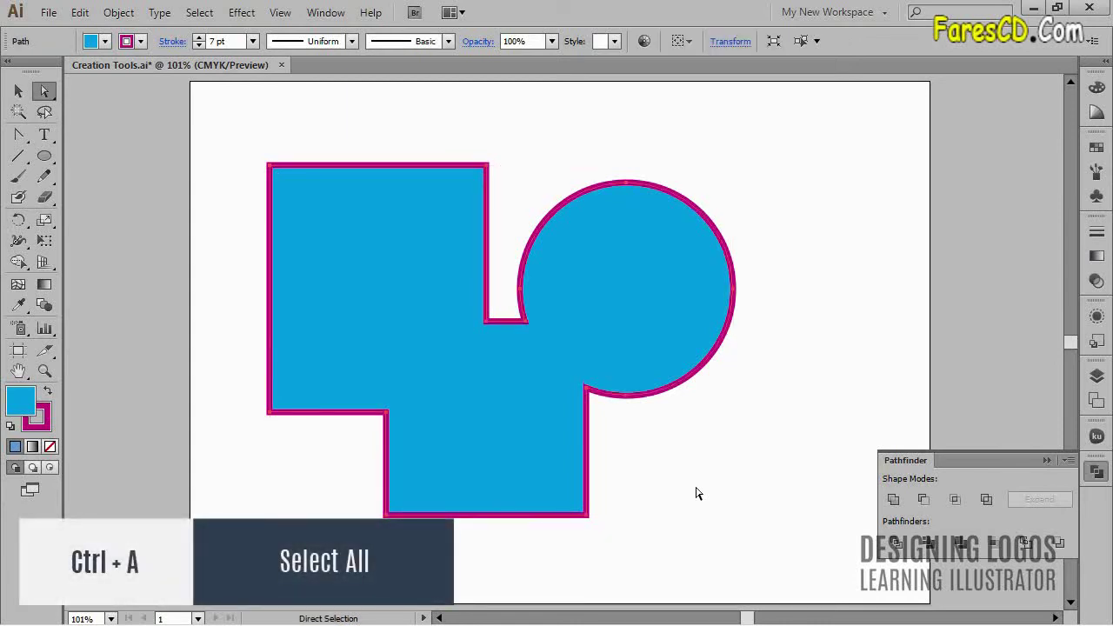
{"action": "key", "text": "Delete"}
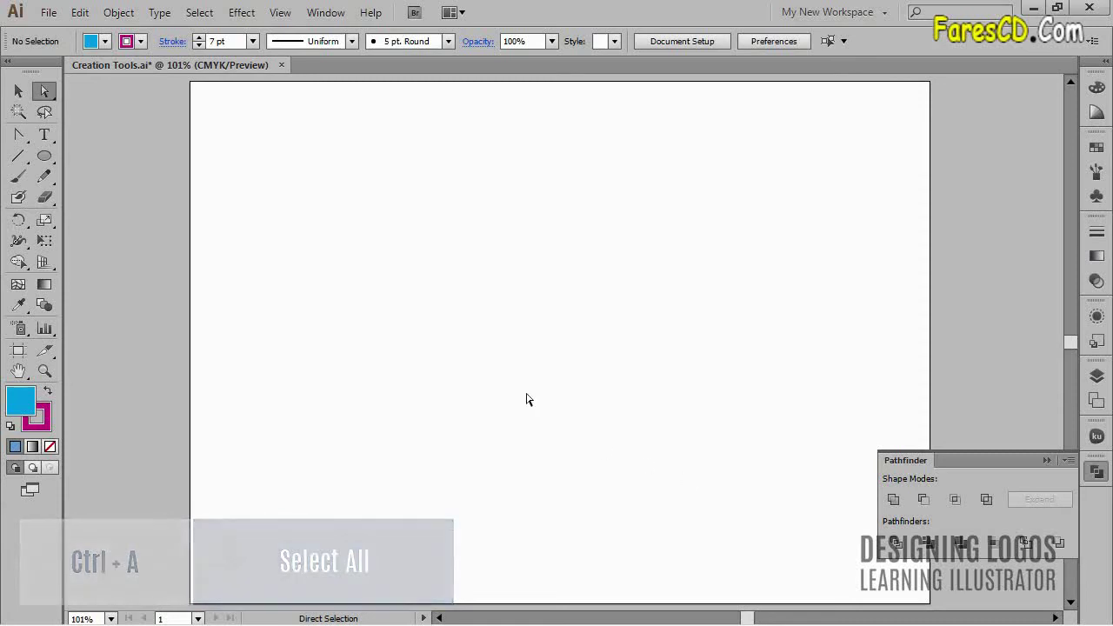
{"action": "key", "text": "l"}
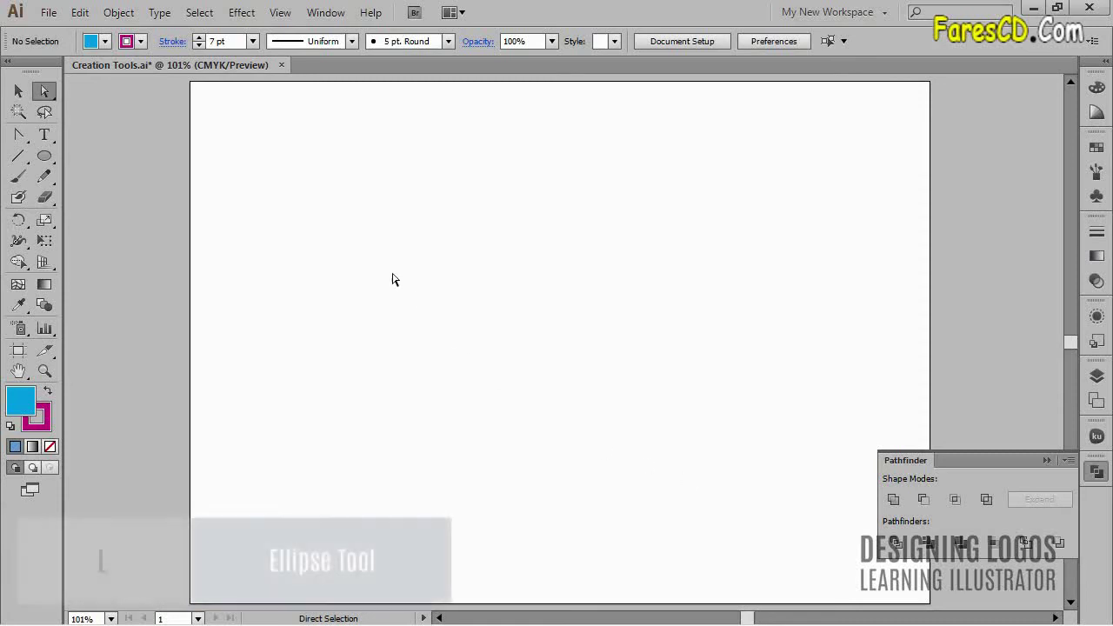
{"action": "mouse_move", "coordinate": [296, 203]}
{"action": "left_mouse_down"}
{"action": "mouse_move", "coordinate": [487, 372]}
{"action": "mouse_move", "coordinate": [548, 446]}
{"action": "left_mouse_up"}
Give the circle a yellow fill and no stroke
{"action": "left_click", "coordinate": [105, 41]}
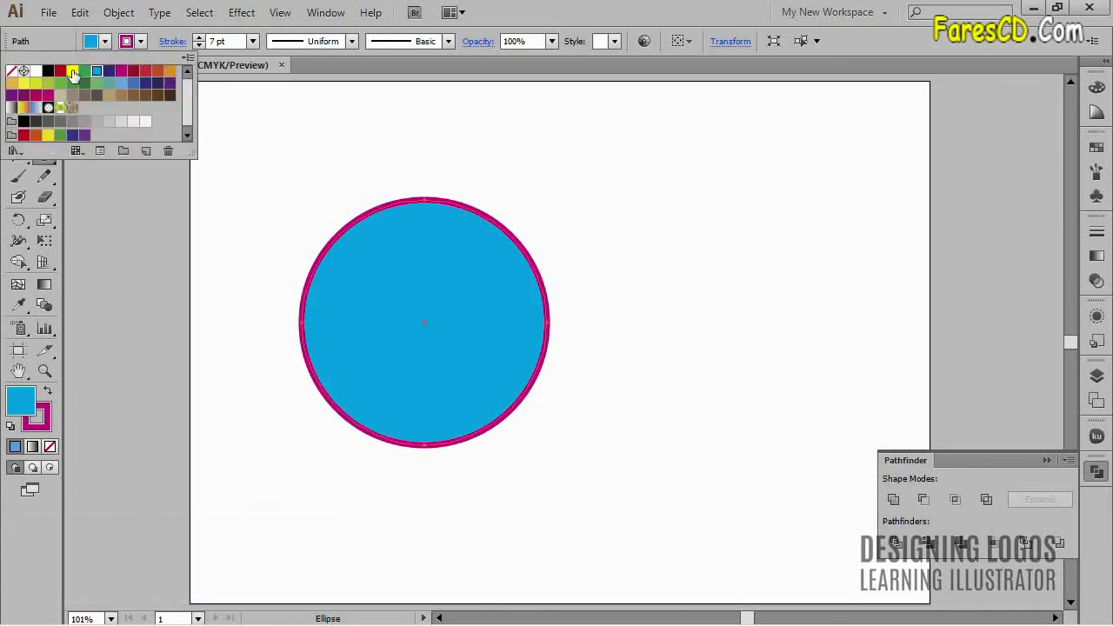
{"action": "left_click", "coordinate": [72, 70]}
{"action": "left_click", "coordinate": [142, 41]}
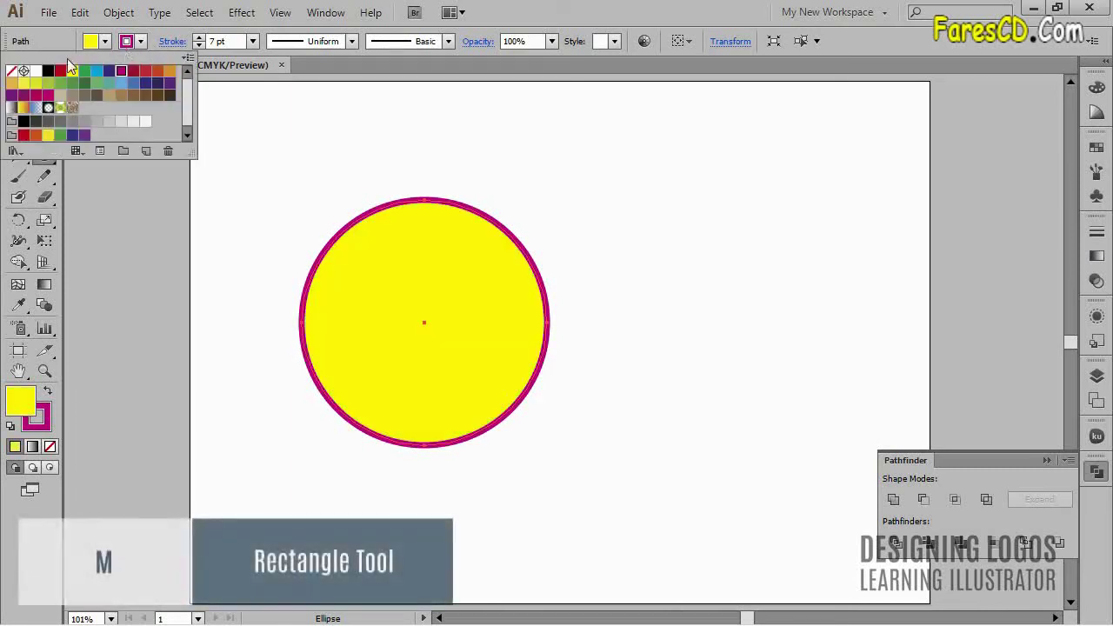
{"action": "left_click", "coordinate": [11, 71]}
Draw a square overlapping the circle's lower-right part and fill it cyan-blue
{"action": "key", "text": "m"}
{"action": "left_click_drag", "start_coordinate": [620, 507], "coordinate": [426, 304]}
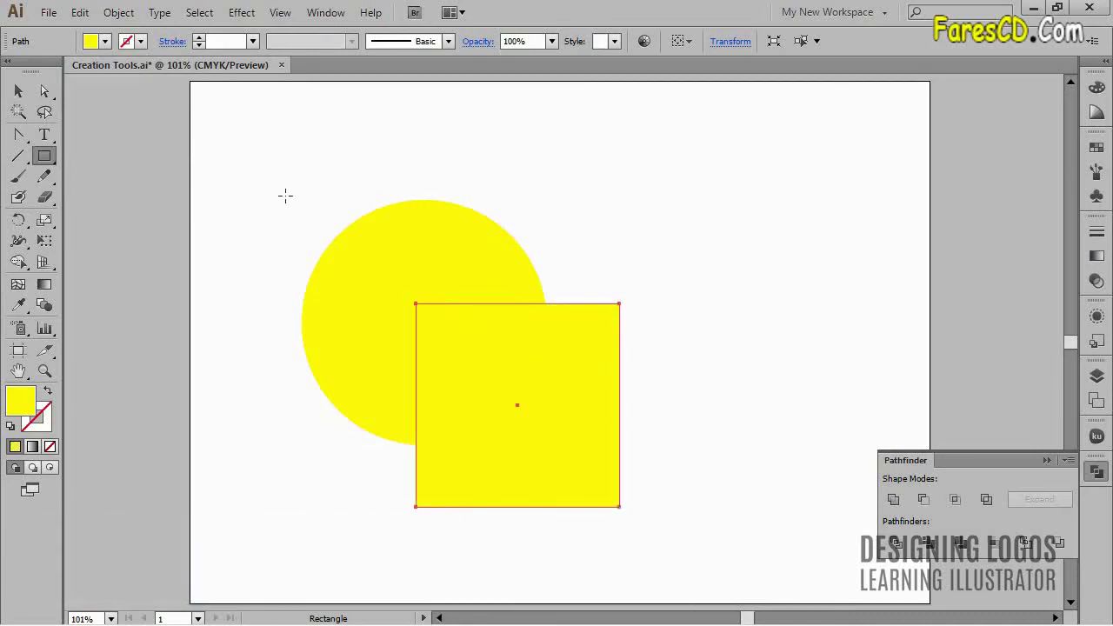
{"action": "left_click", "coordinate": [105, 40]}
{"action": "left_click", "coordinate": [97, 70]}
Shift the blue square slightly right and down, keeping it overlapping the circle's lower-right edge
{"action": "left_click_drag", "start_coordinate": [552, 393], "coordinate": [601, 412]}
{"action": "left_click", "coordinate": [639, 286]}
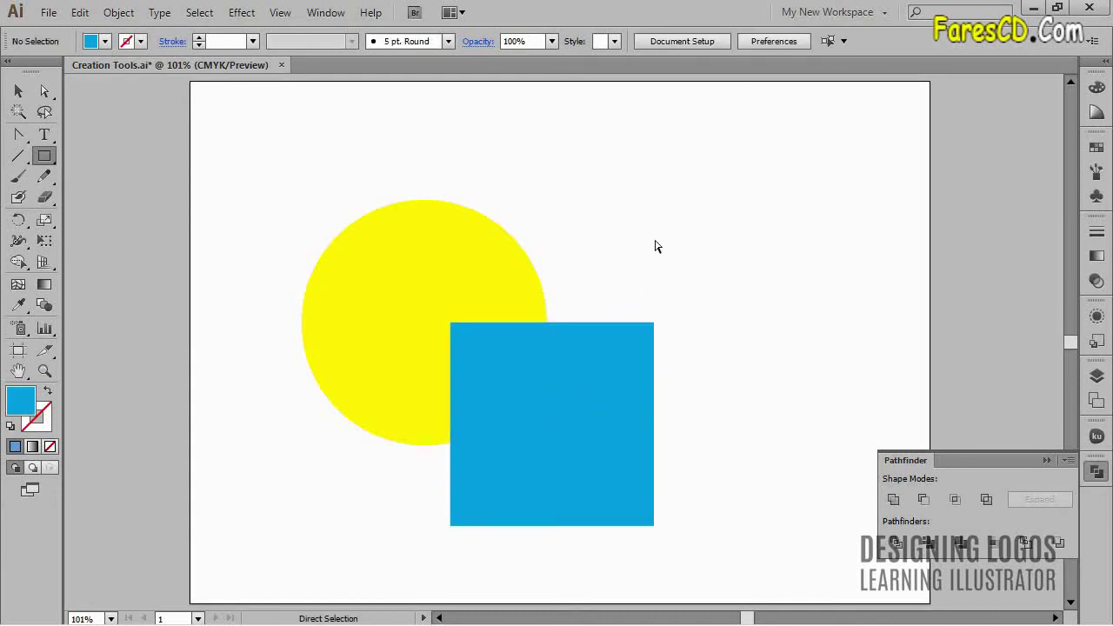
{"action": "key", "text": "m"}
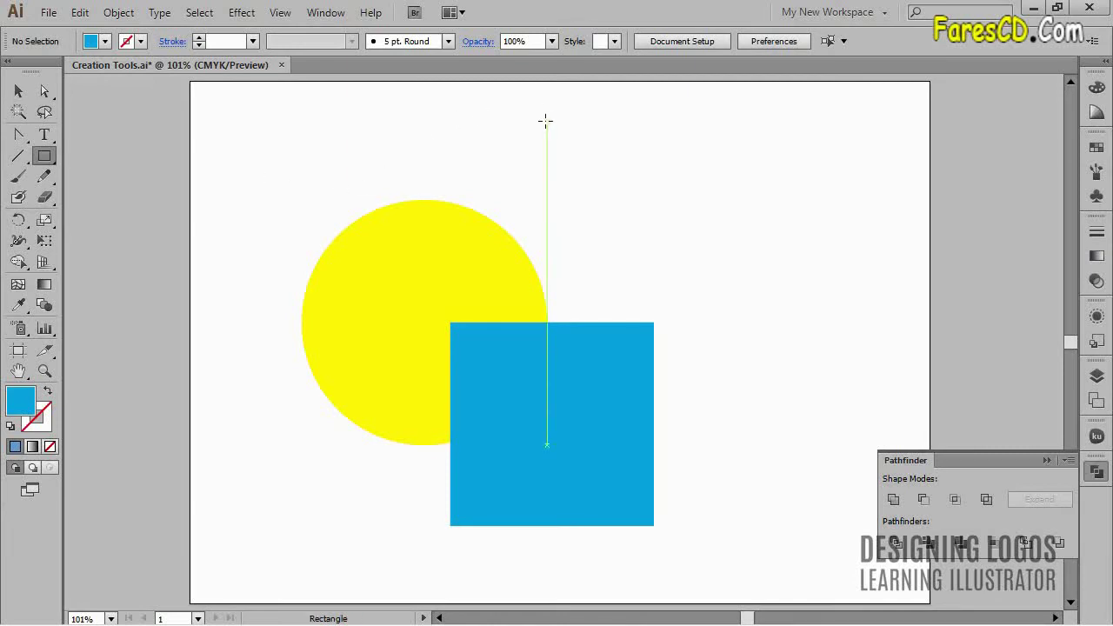
{"action": "left_click_drag", "start_coordinate": [542, 383], "coordinate": [539, 396]}
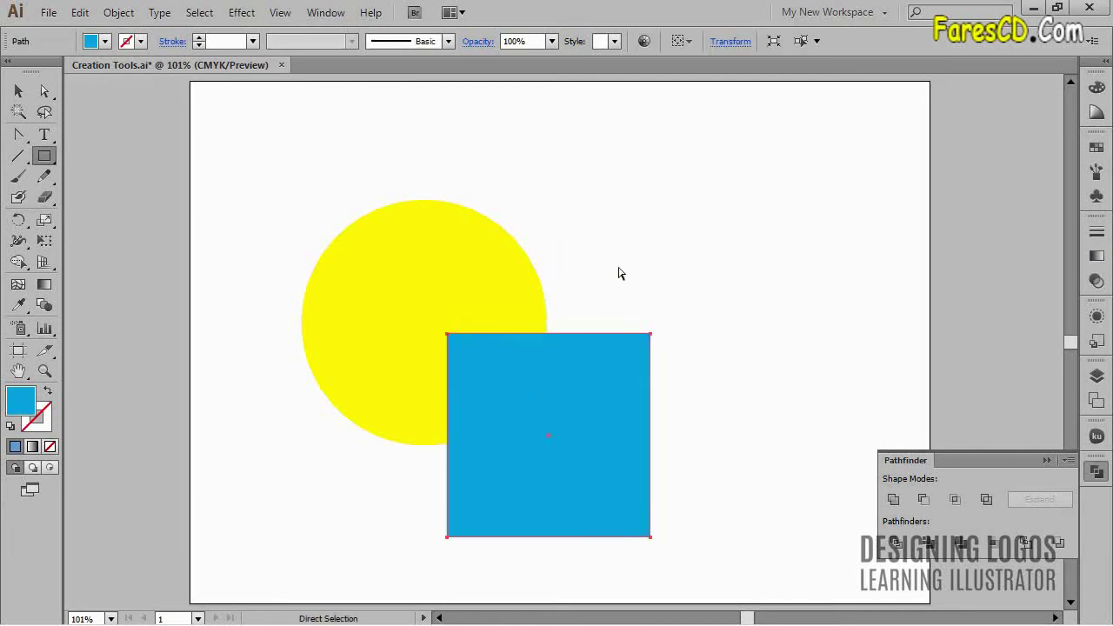
Subtract the blue square from the yellow circle with Pathfinder's Minus Front, and undo the subtraction
{"action": "left_click", "coordinate": [460, 255], "text": "ctrl+shift"}
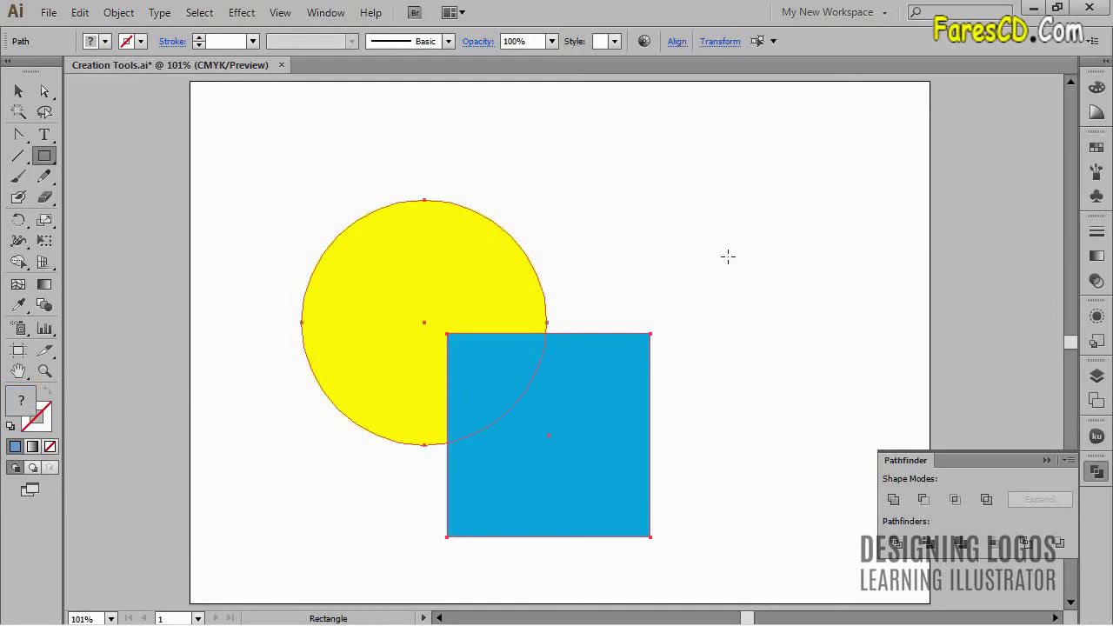
{"action": "left_click", "coordinate": [924, 500]}
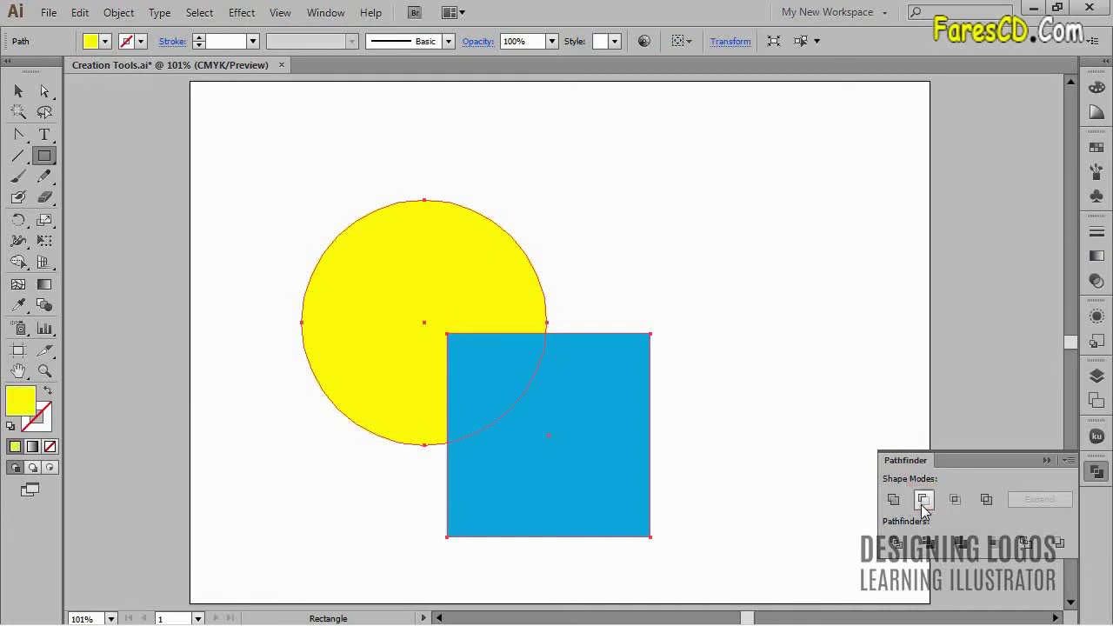
{"action": "left_click", "coordinate": [771, 338], "text": "ctrl"}
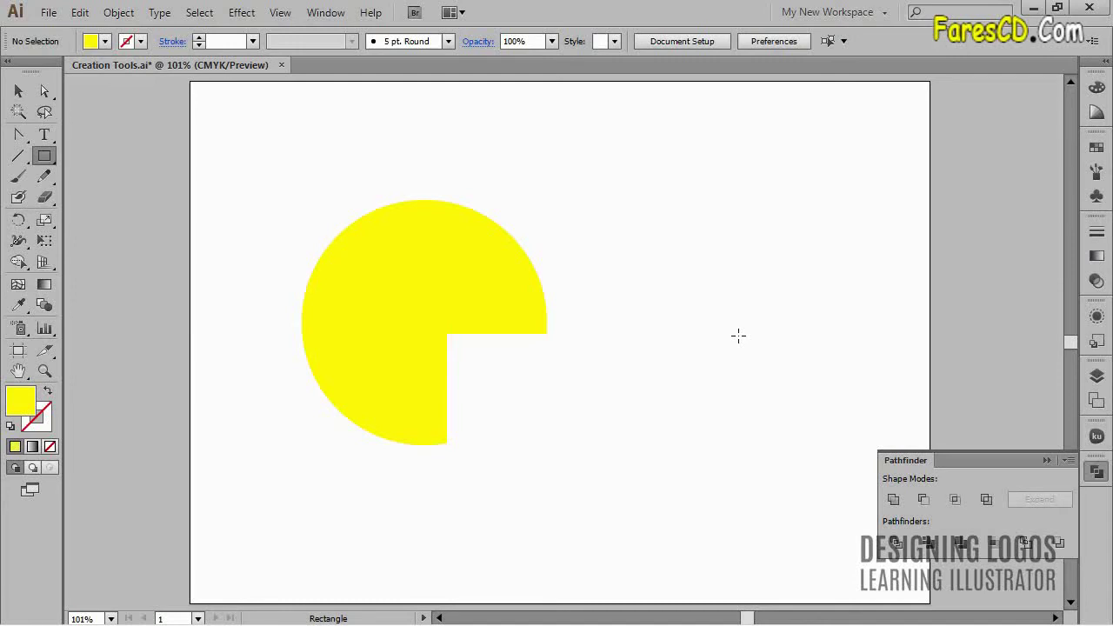
{"action": "key", "text": "ctrl+z"}
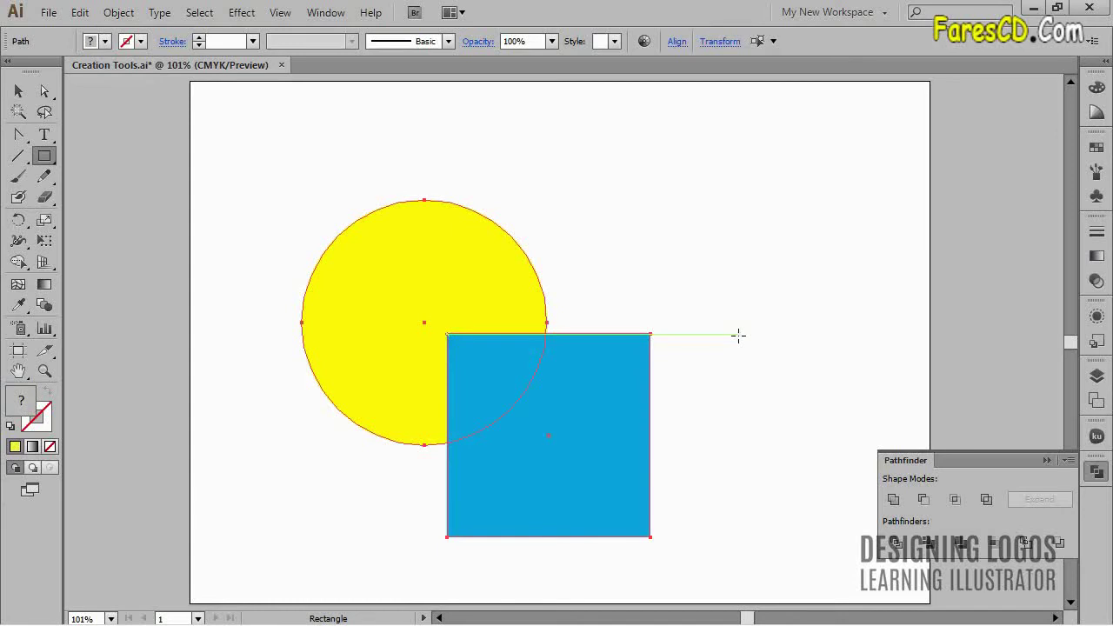
Repeat Minus Front on the reselected square and circle, undo it and deselect both shapes
{"action": "left_click", "coordinate": [696, 341], "text": "ctrl"}
{"action": "left_click", "coordinate": [613, 394], "text": "ctrl"}
{"action": "left_click", "coordinate": [460, 264], "text": "ctrl+shift"}
{"action": "left_click", "coordinate": [923, 500]}
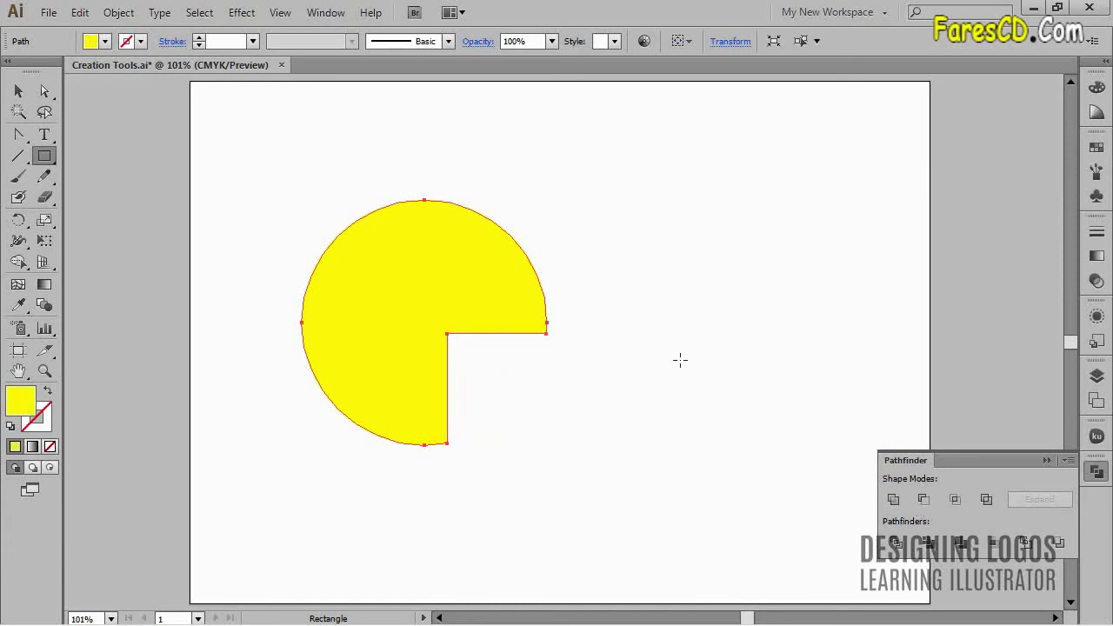
{"action": "left_click", "coordinate": [646, 312], "text": "ctrl"}
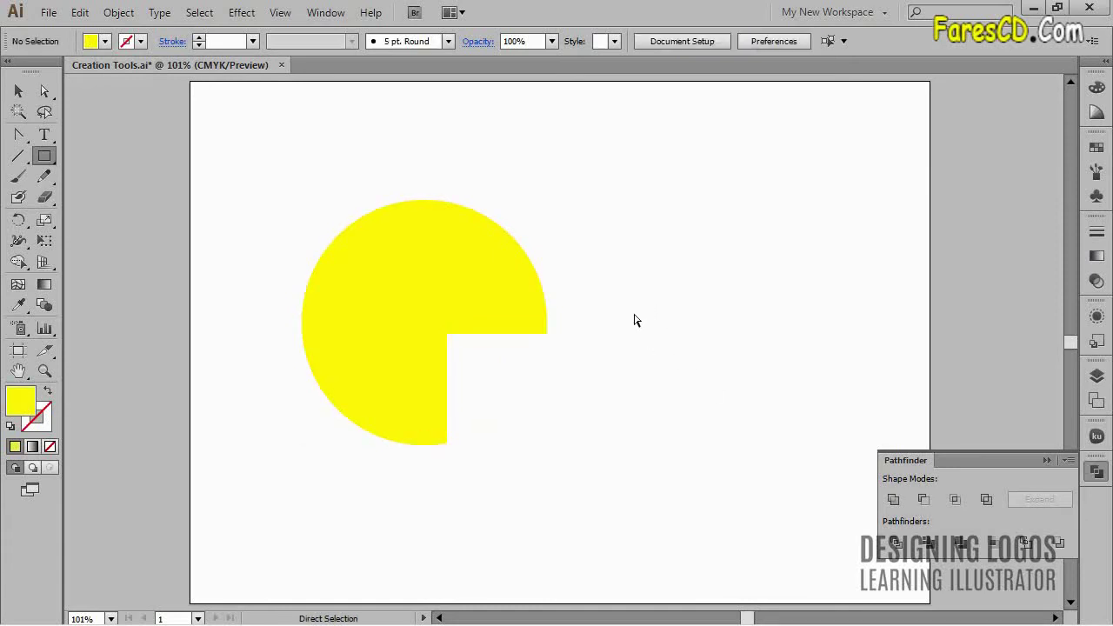
{"action": "key", "text": "ctrl+z"}
{"action": "left_click", "coordinate": [661, 275], "text": "ctrl"}
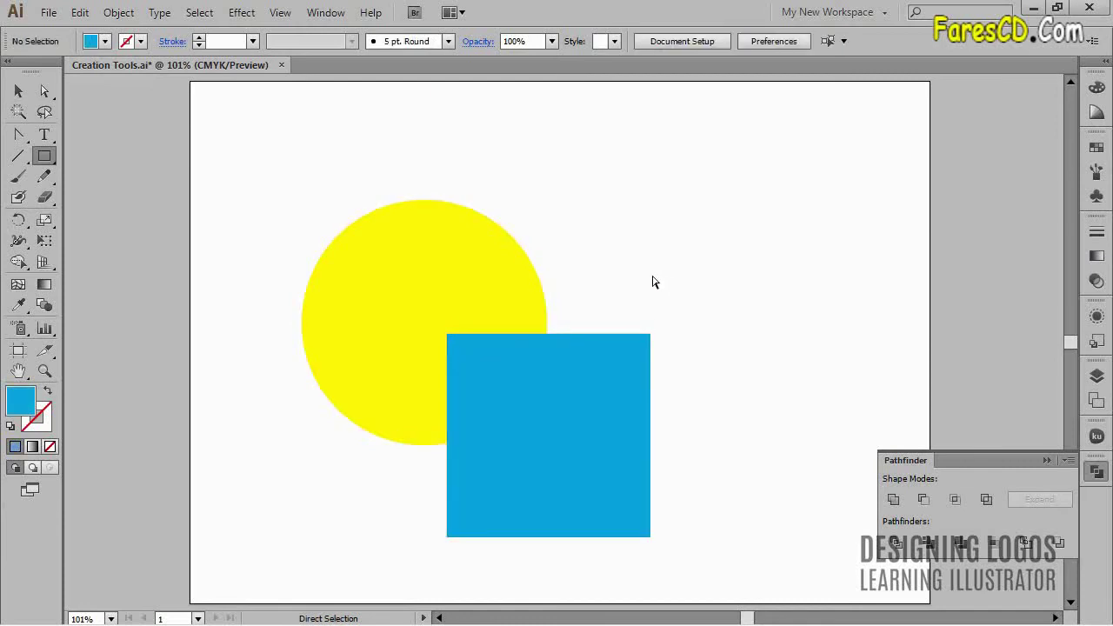
Cut the yellow circle out of the blue square with Pathfinder's Minus Back, and undo the cut
{"action": "left_click", "coordinate": [599, 383], "text": "ctrl"}
{"action": "left_click", "coordinate": [536, 281], "text": "ctrl+shift"}
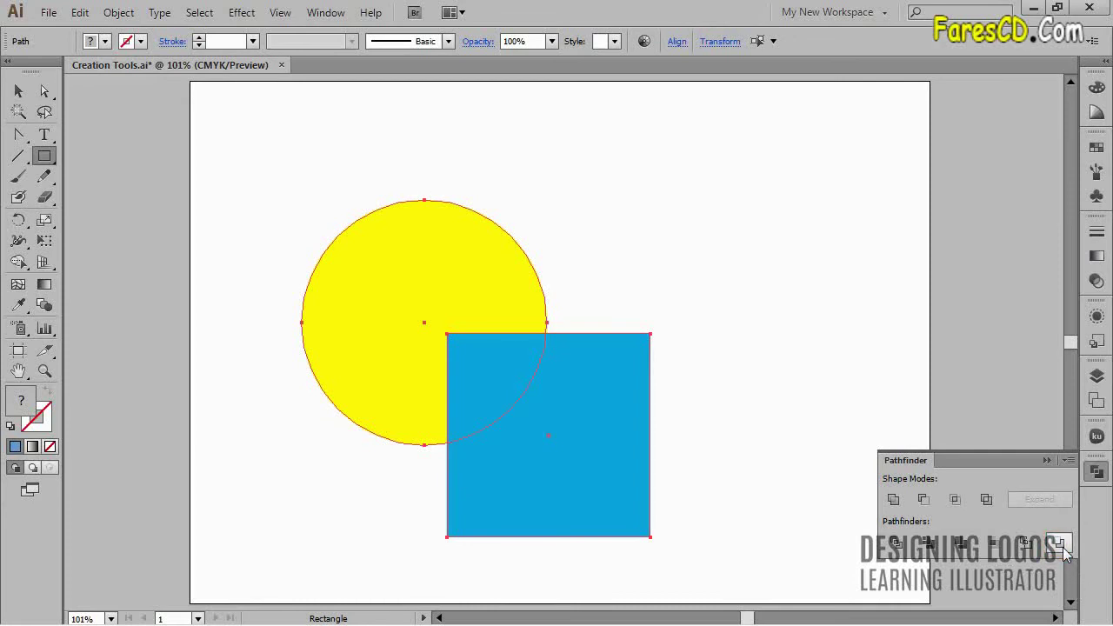
{"action": "left_click", "coordinate": [1059, 544]}
{"action": "left_click", "coordinate": [729, 338], "text": "ctrl"}
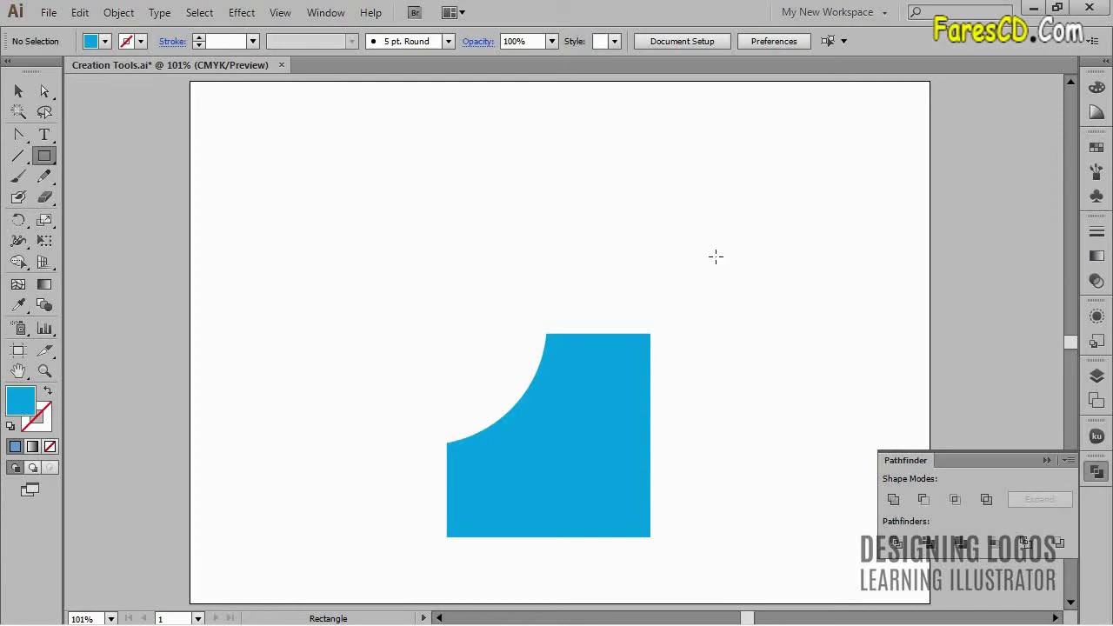
{"action": "key", "text": "ctrl"}
{"action": "key", "text": "ctrl+z"}
Reselect the circle and square, apply Minus Back to them again and deselect the remaining shape
{"action": "left_click", "coordinate": [716, 261], "text": "ctrl"}
{"action": "left_click", "coordinate": [510, 253], "text": "ctrl"}
{"action": "left_click", "coordinate": [574, 336], "text": "ctrl+shift"}
{"action": "left_click", "coordinate": [1058, 543]}
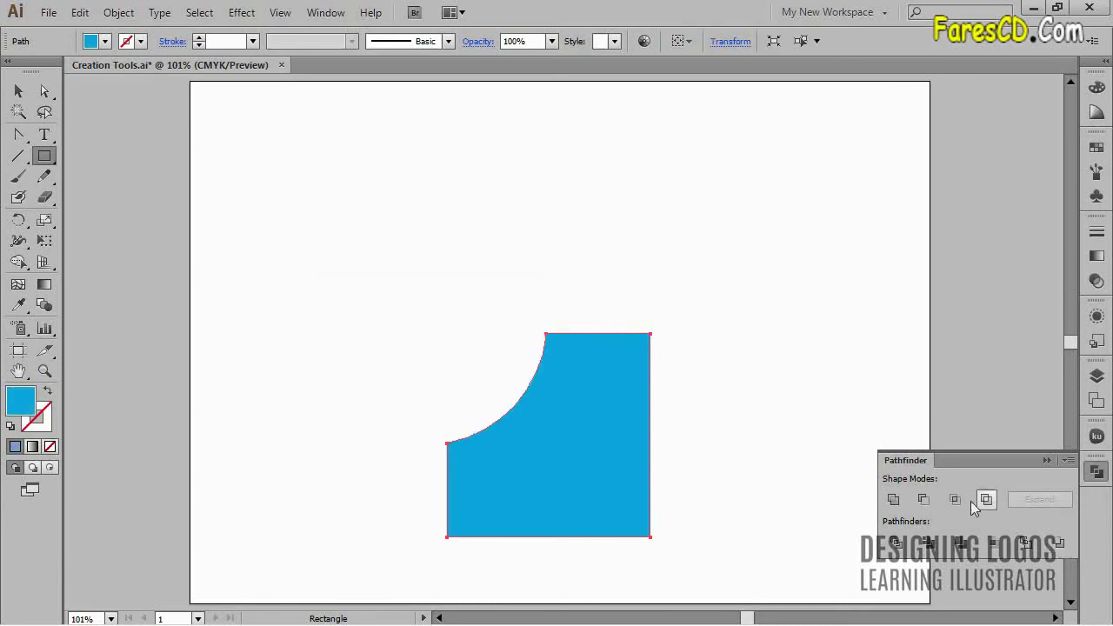
{"action": "left_click", "coordinate": [774, 359], "text": "ctrl"}
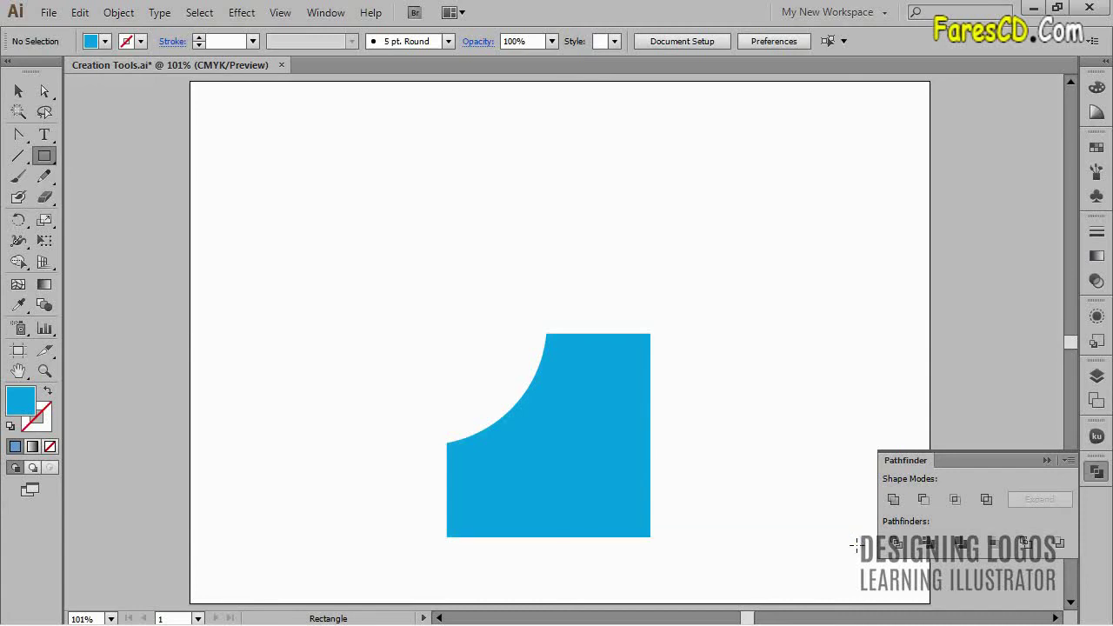
Show Layer 3 with the yellow flower and hide Layer 2
{"action": "left_click", "coordinate": [1097, 376]}
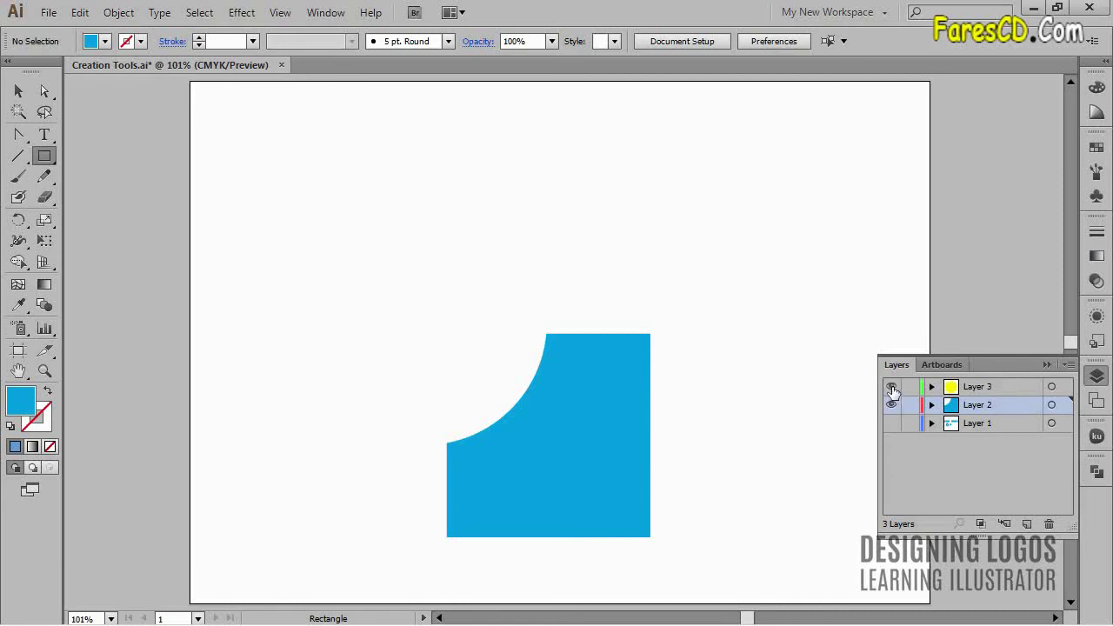
{"action": "left_click", "coordinate": [891, 386]}
{"action": "left_click", "coordinate": [891, 404]}
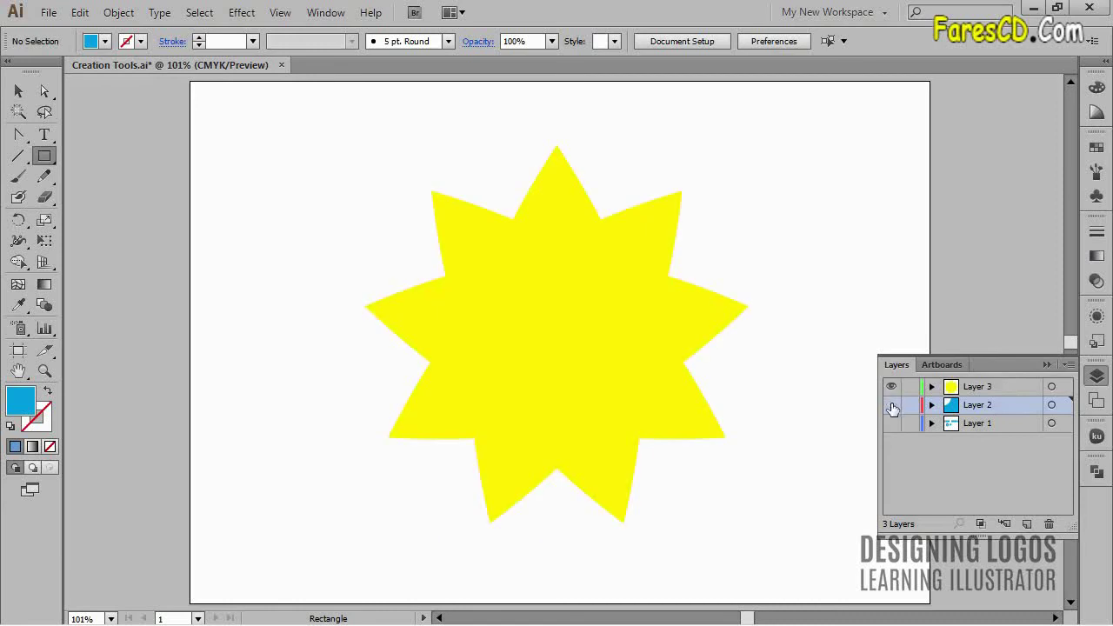
{"action": "left_click", "coordinate": [1046, 365]}
Select one of the flower's overlapping petals to examine its outline, and deselect it
{"action": "key", "text": "ctrl"}
{"action": "left_click", "coordinate": [541, 225]}
{"action": "left_click_drag", "start_coordinate": [558, 150], "coordinate": [641, 214]}
{"action": "left_click", "coordinate": [801, 227], "text": "ctrl"}
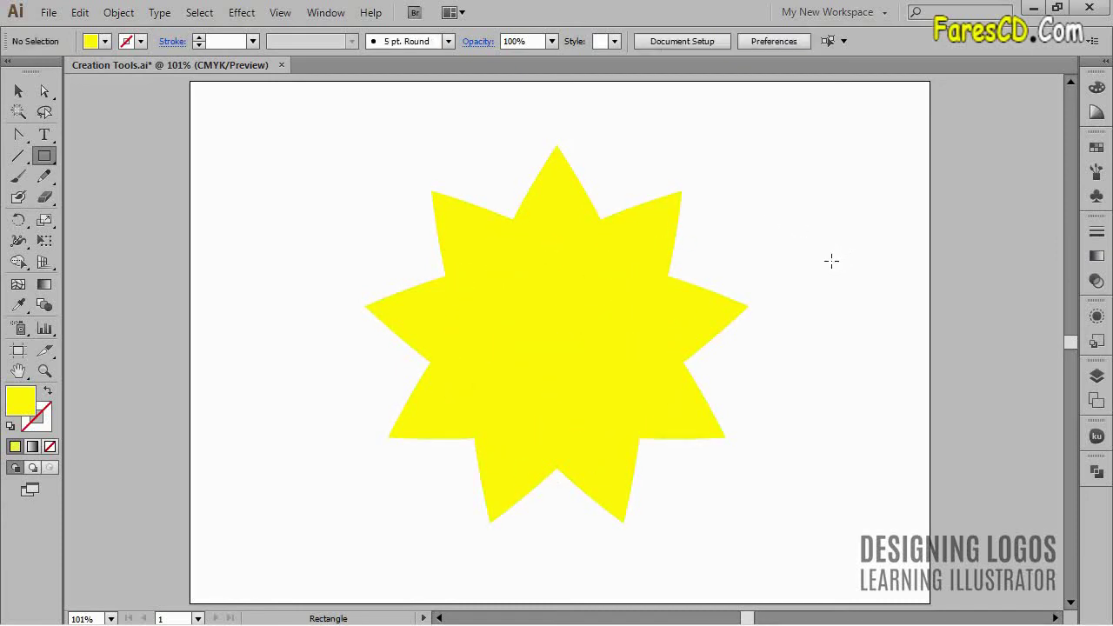
Split all the overlapping yellow petals into separate pieces with Pathfinder's Divide and deselect them
{"action": "key", "text": "v"}
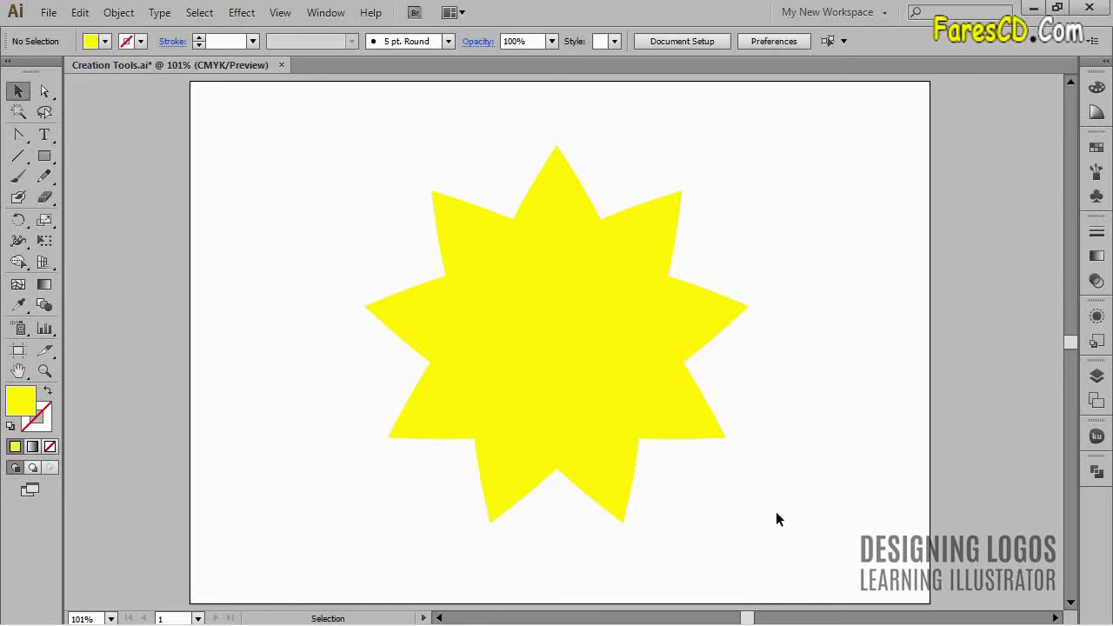
{"action": "left_click_drag", "start_coordinate": [777, 518], "coordinate": [356, 133]}
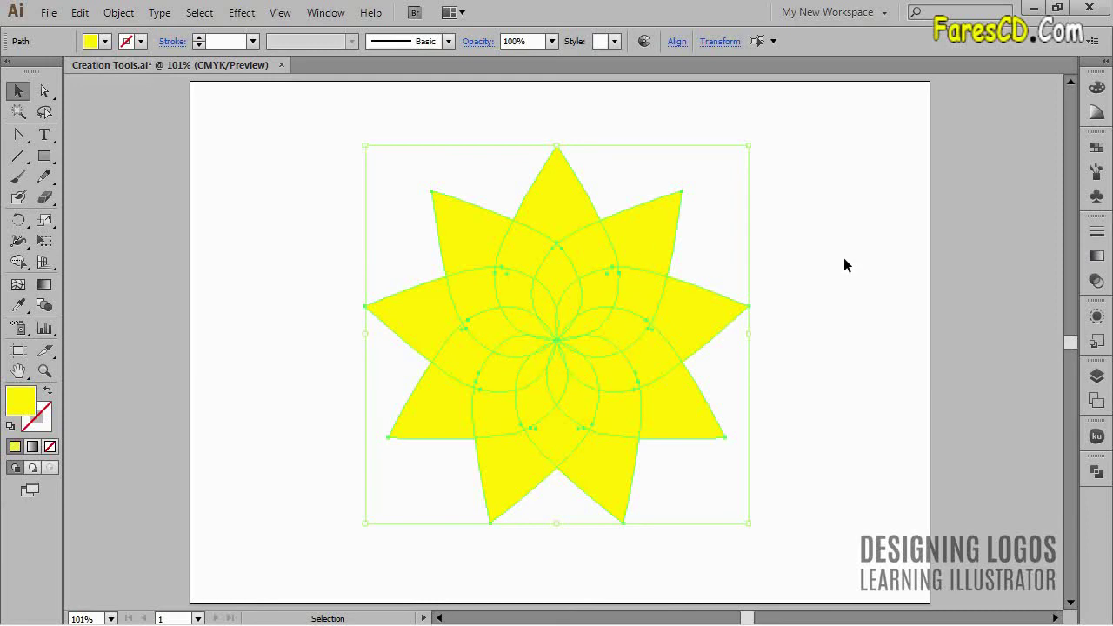
{"action": "left_click", "coordinate": [1097, 472]}
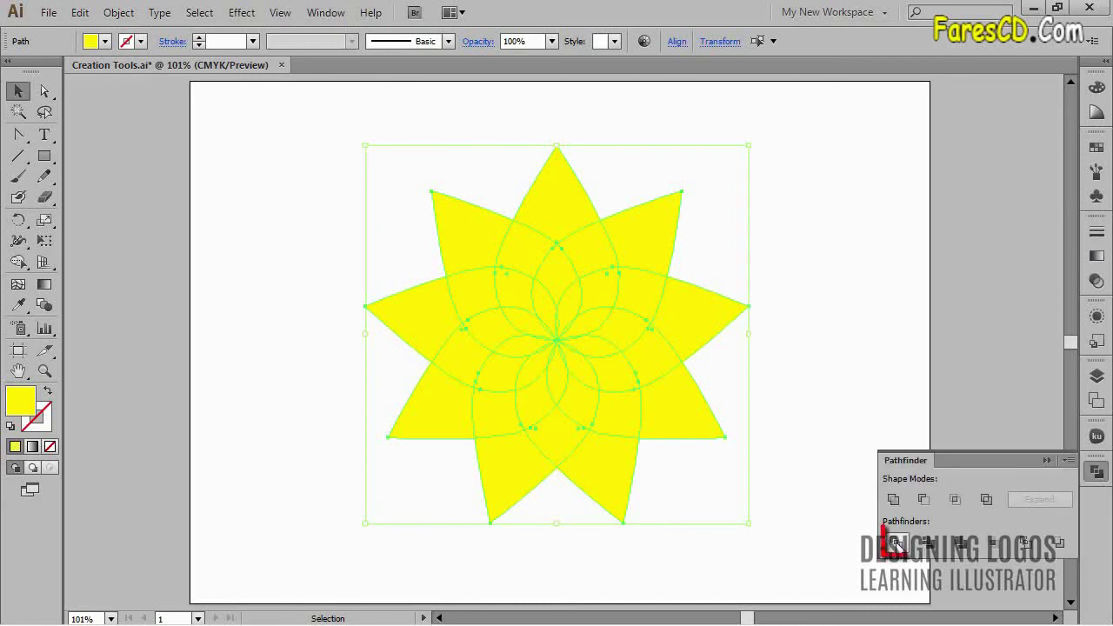
{"action": "left_click", "coordinate": [895, 543]}
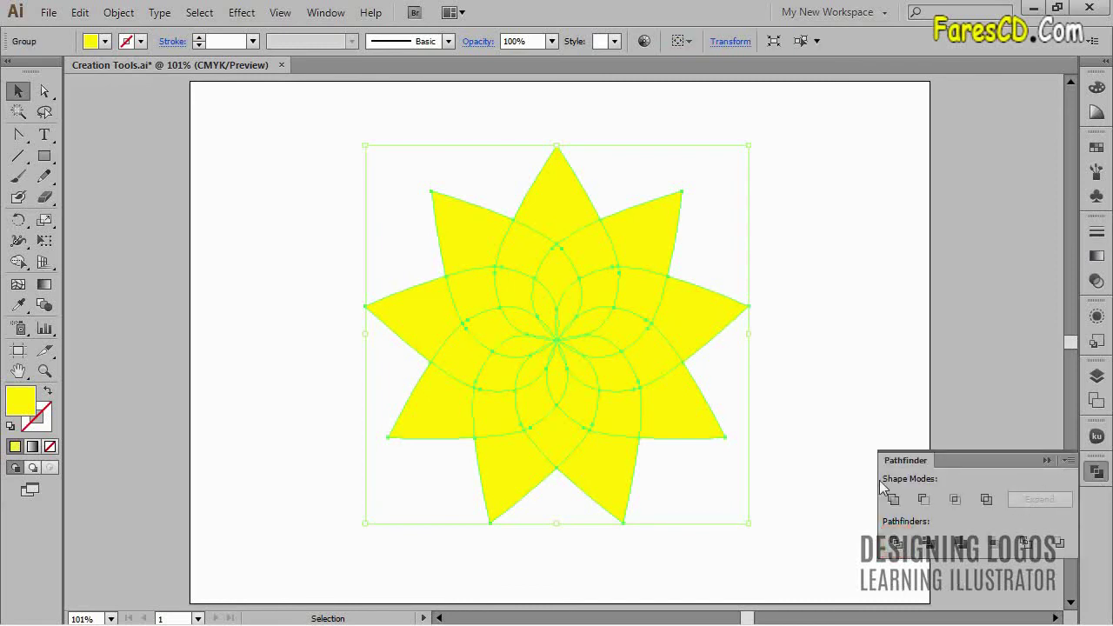
{"action": "left_click", "coordinate": [790, 272]}
Select the outer tip pieces of all nine petals with Direct Selection and fill them cyan-blue
{"action": "key", "text": "a"}
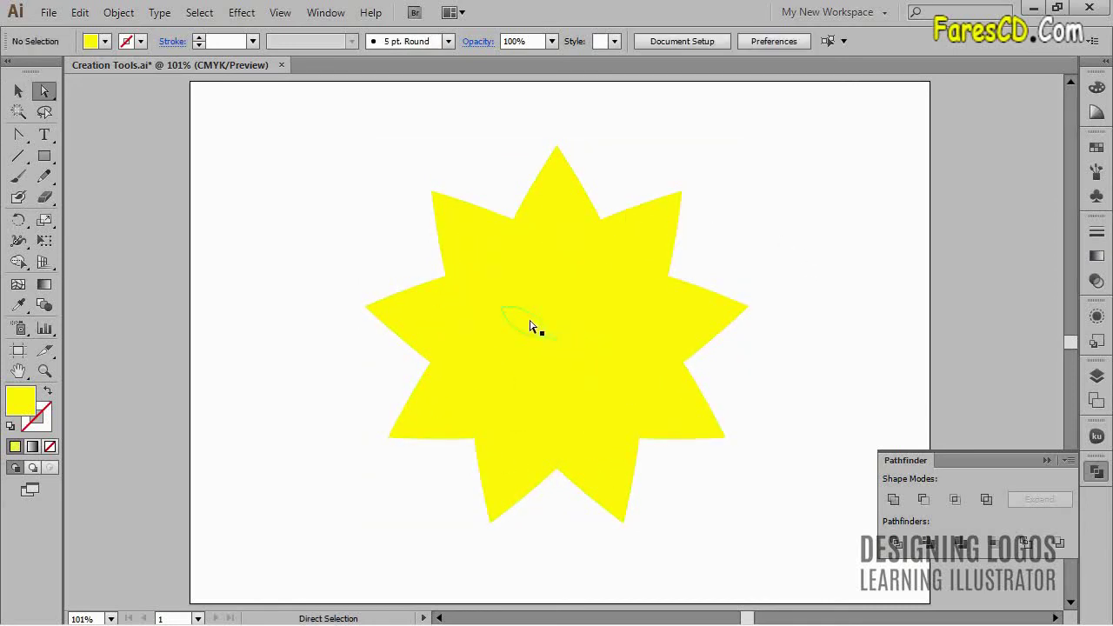
{"action": "left_click", "coordinate": [558, 204]}
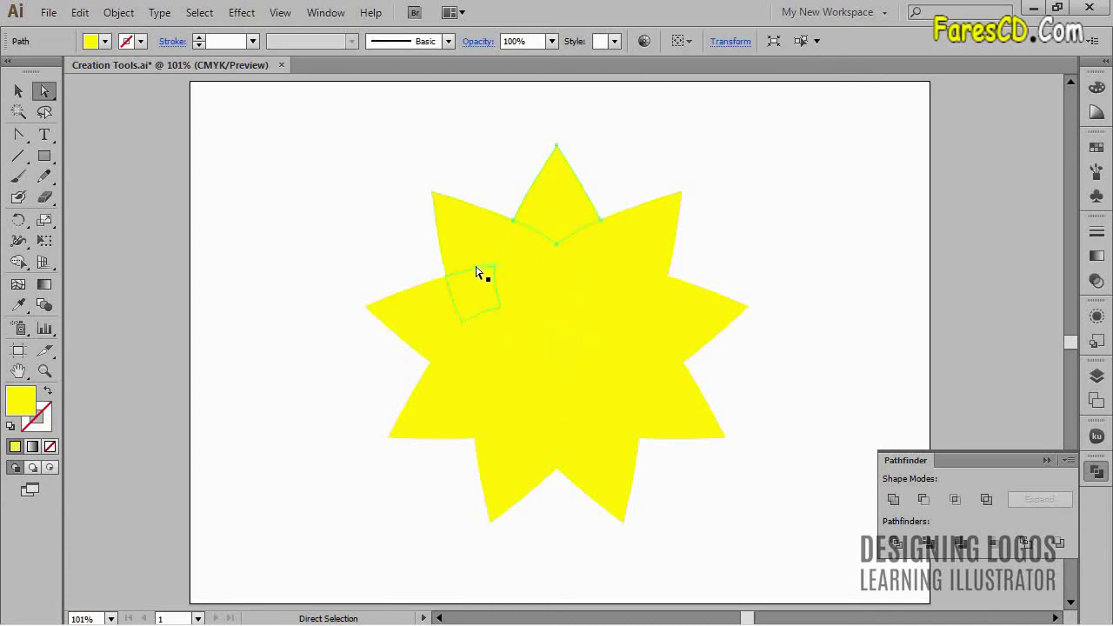
{"action": "left_click", "coordinate": [454, 222], "text": "shift"}
{"action": "left_click", "coordinate": [429, 308], "text": "shift"}
{"action": "left_click", "coordinate": [423, 425], "text": "shift"}
{"action": "left_click", "coordinate": [499, 473], "text": "shift"}
{"action": "left_click", "coordinate": [673, 417], "text": "shift"}
{"action": "left_click", "coordinate": [705, 323], "text": "shift"}
{"action": "left_click", "coordinate": [647, 230], "text": "shift"}
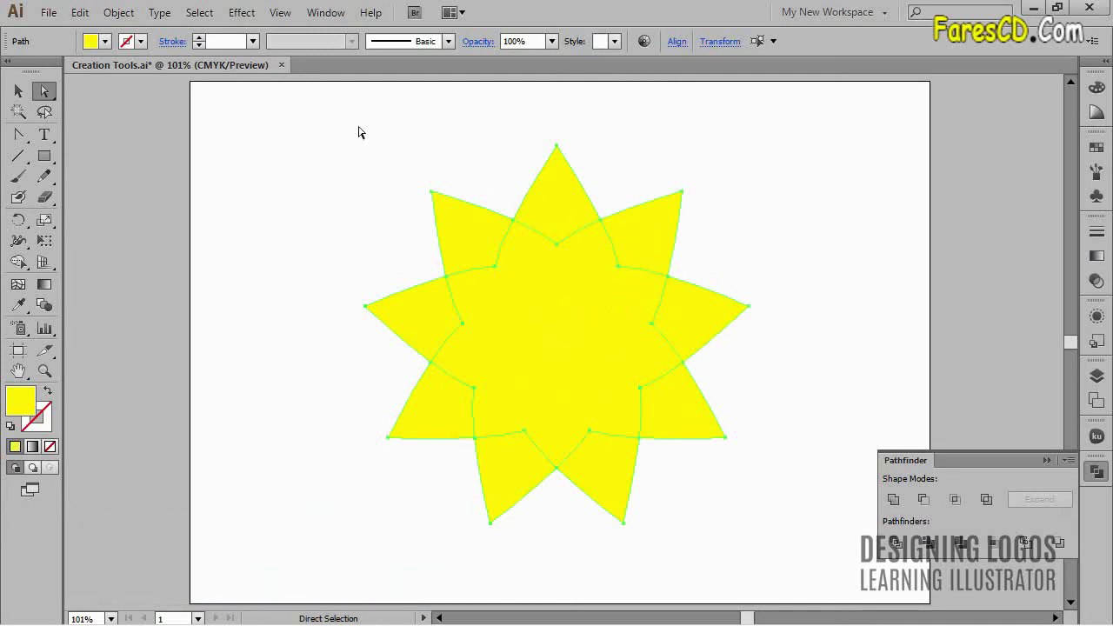
{"action": "left_click", "coordinate": [104, 41]}
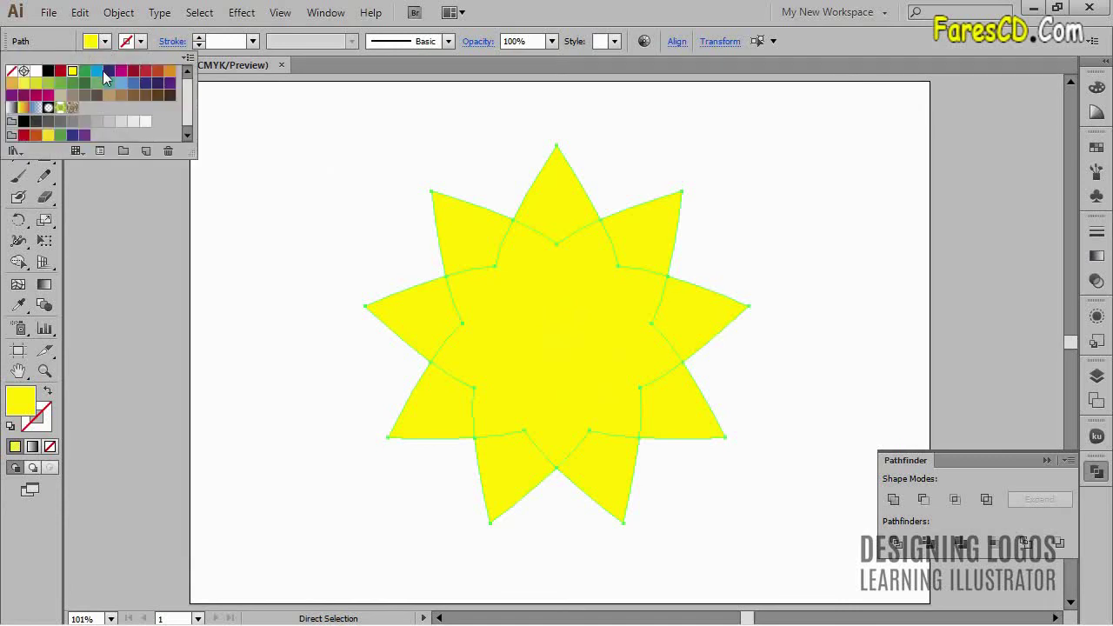
{"action": "left_click", "coordinate": [97, 70]}
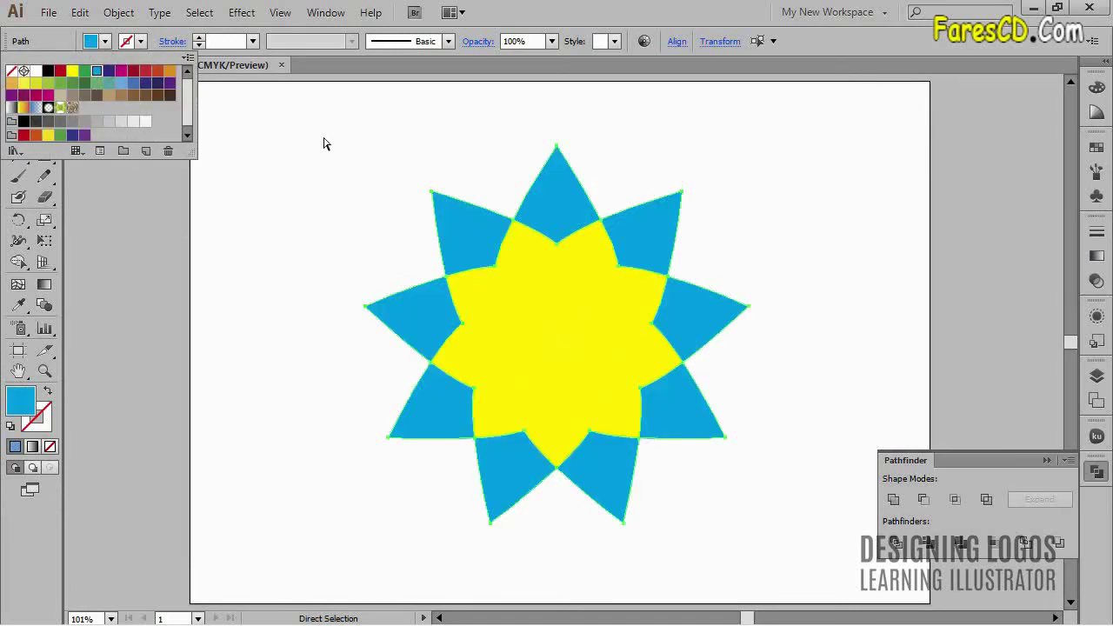
Select the ring of nine yellow pieces just inside the blue tips and fill them dark red
{"action": "left_click", "coordinate": [472, 139]}
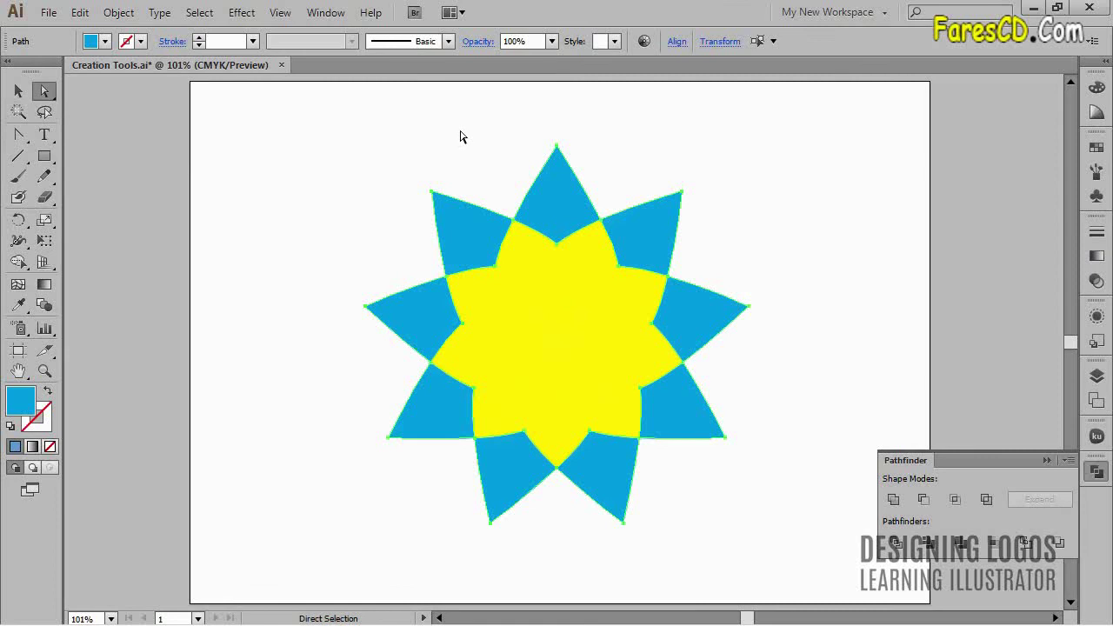
{"action": "left_click", "coordinate": [534, 256]}
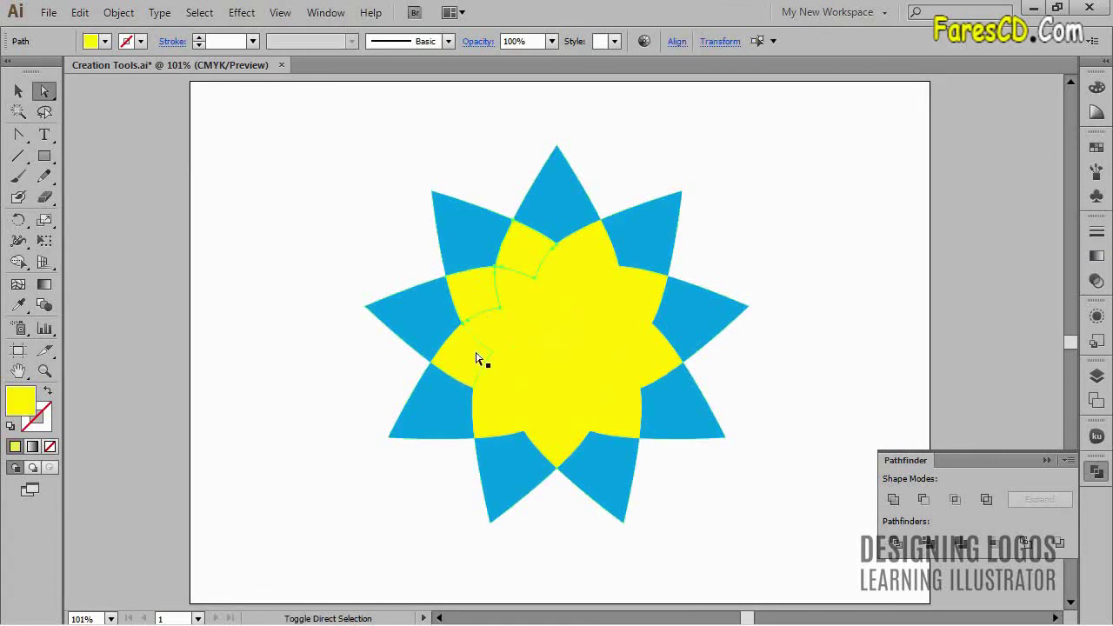
{"action": "left_click", "coordinate": [498, 417], "text": "shift"}
{"action": "left_click", "coordinate": [555, 445], "text": "shift"}
{"action": "left_click", "coordinate": [627, 406], "text": "shift"}
{"action": "left_click", "coordinate": [651, 380], "text": "shift"}
{"action": "left_click", "coordinate": [653, 284], "text": "shift"}
{"action": "left_click", "coordinate": [597, 253], "text": "shift"}
{"action": "left_click", "coordinate": [104, 41]}
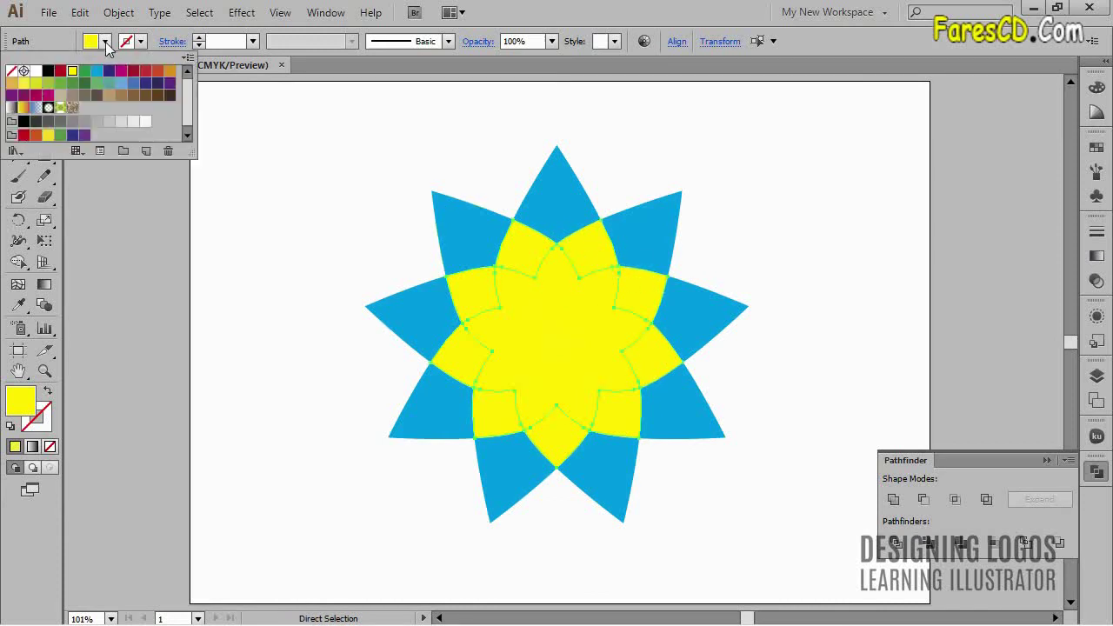
{"action": "left_click", "coordinate": [135, 79]}
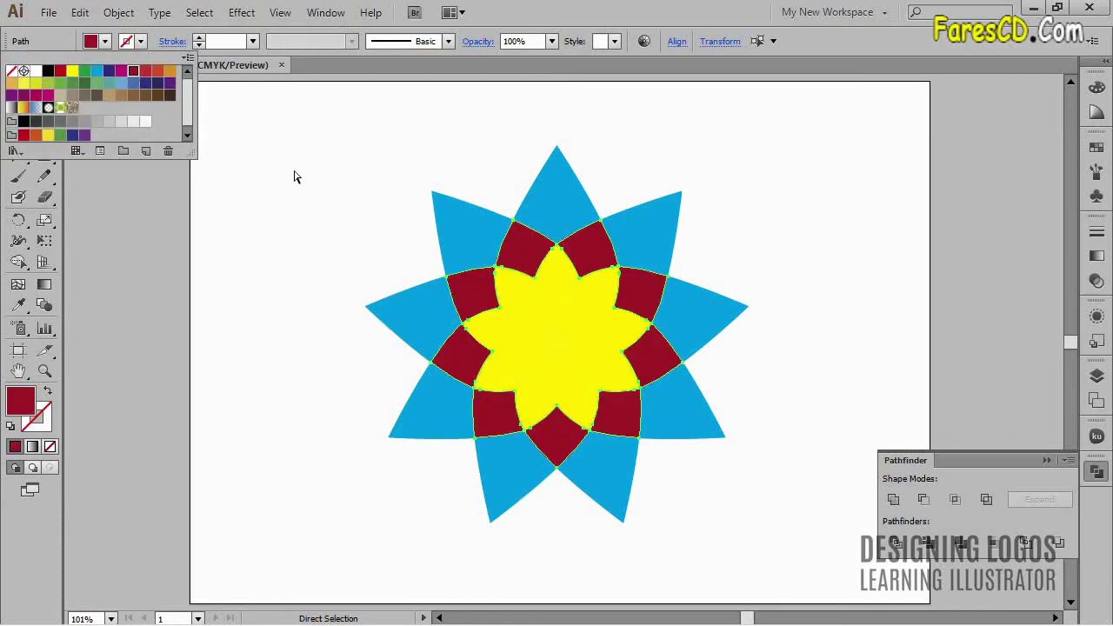
Select the nine yellow petal pieces directly inside the dark red ring, fill them light green, and deselect them
{"action": "left_click", "coordinate": [563, 270]}
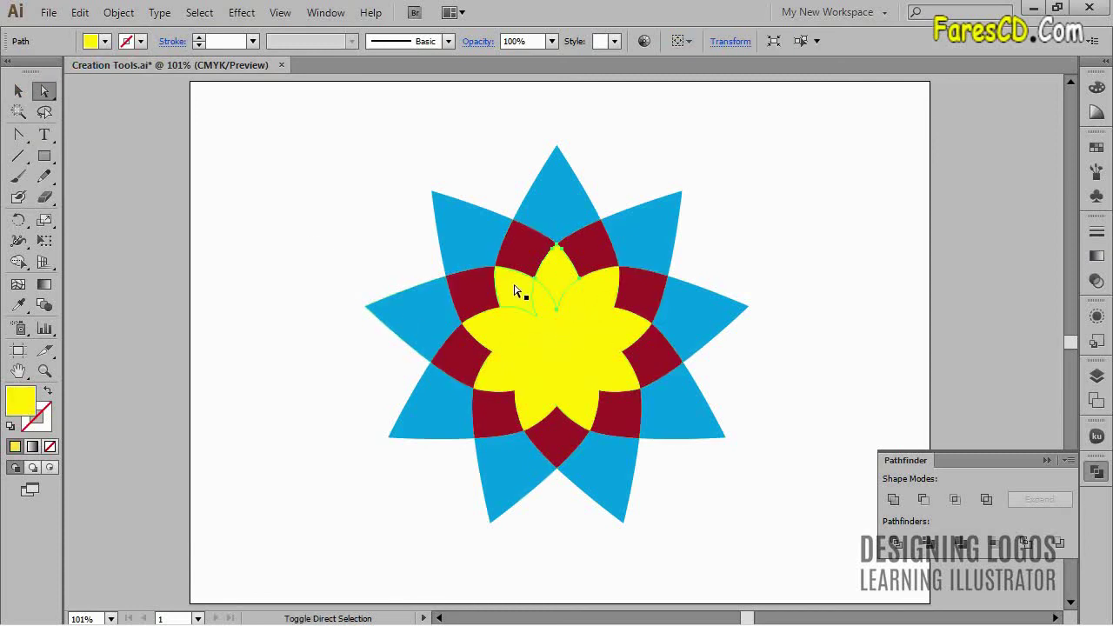
{"action": "left_click", "coordinate": [490, 367], "text": "shift"}
{"action": "left_click", "coordinate": [530, 399], "text": "shift"}
{"action": "left_click", "coordinate": [576, 397], "text": "shift"}
{"action": "left_click", "coordinate": [615, 371], "text": "shift"}
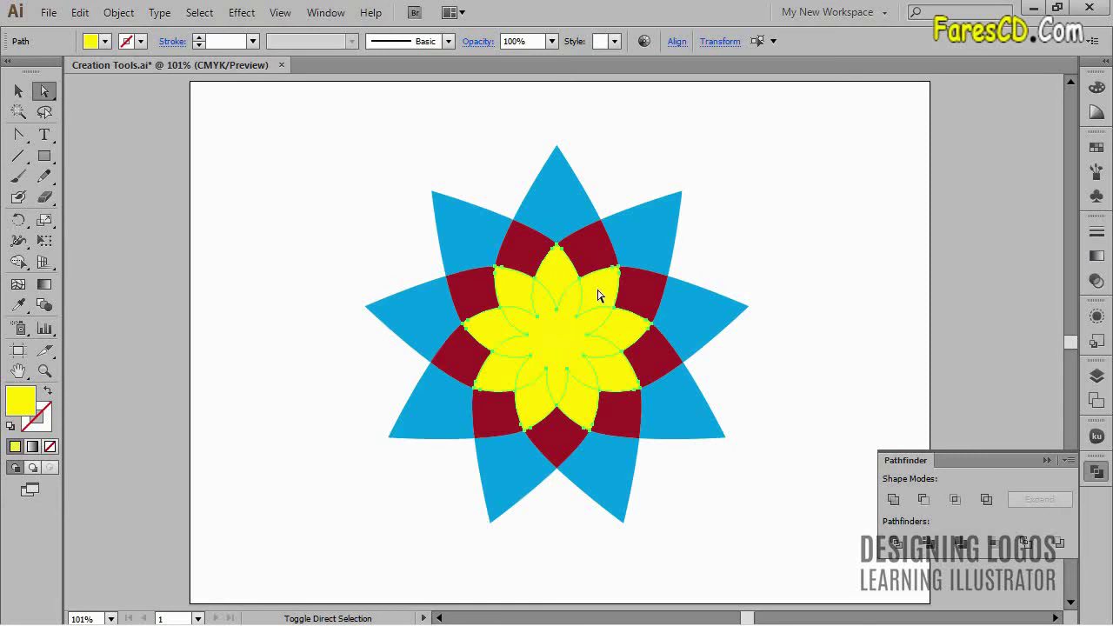
{"action": "left_click", "coordinate": [104, 42]}
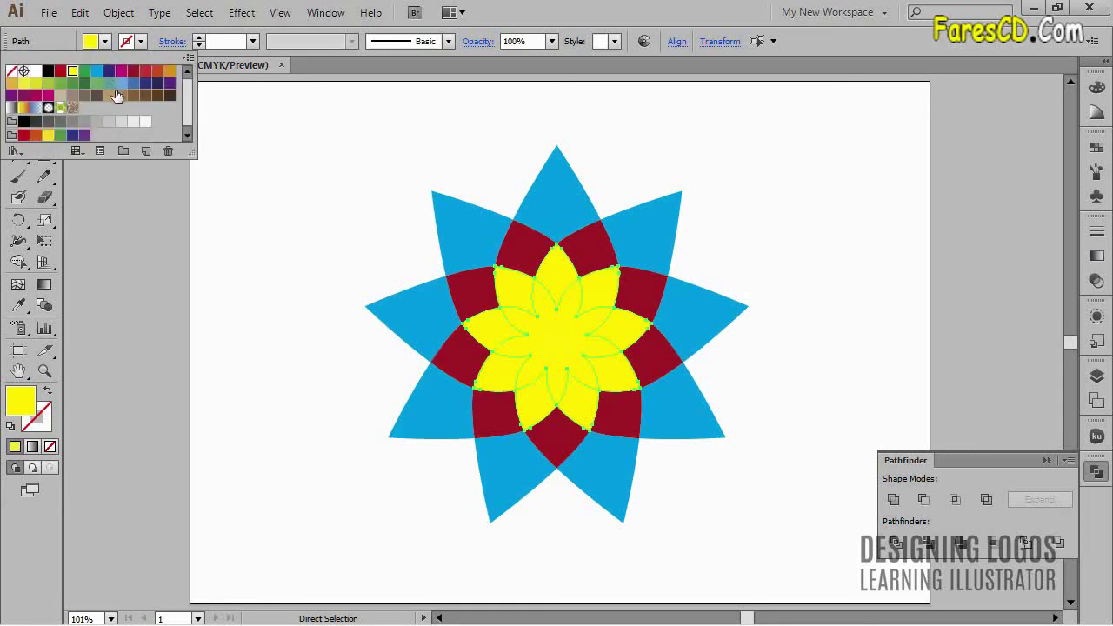
{"action": "left_click", "coordinate": [96, 84]}
{"action": "left_click", "coordinate": [294, 154]}
{"action": "left_click", "coordinate": [310, 194]}
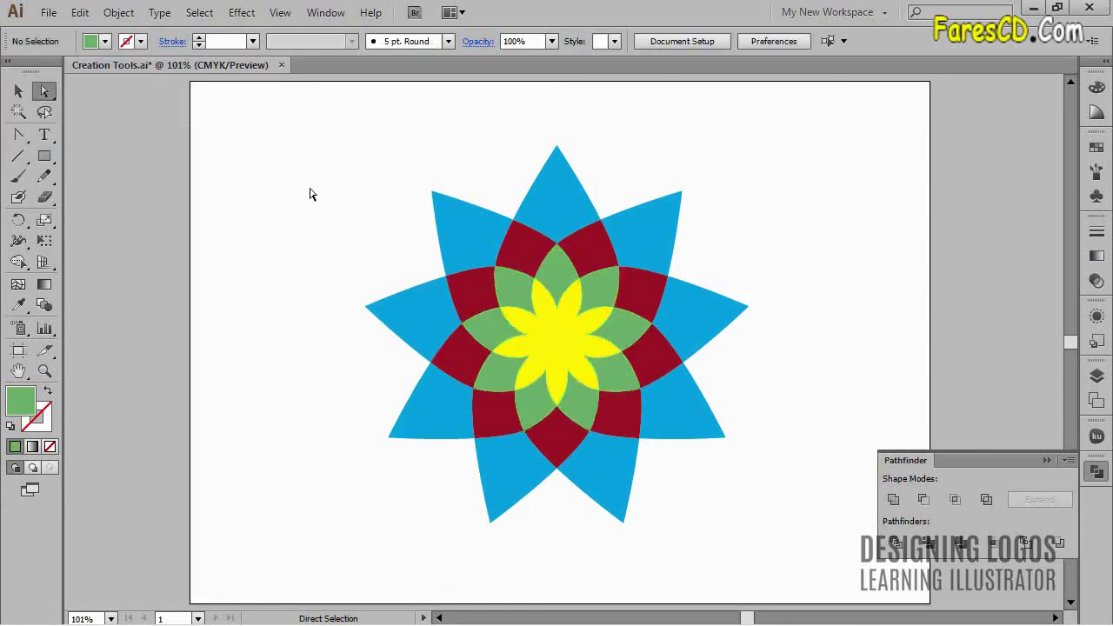